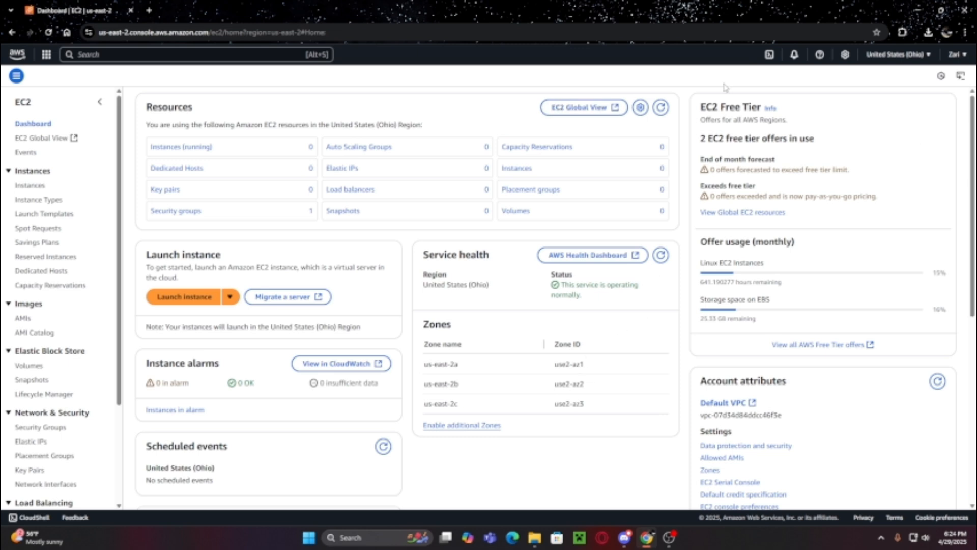
- Open a new blank Chrome tab next to the AWS EC2 dashboard
left_click(149, 10)
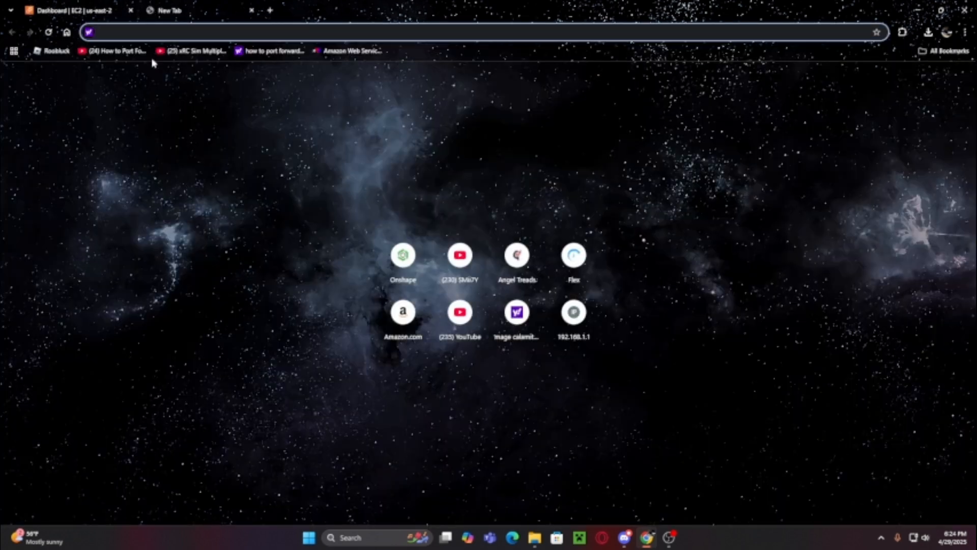
- Search for 'amazon web services' and sign in to the AWS Console Home through the Free Tier page
type("amazib")
key("BackSpace")
key("BackSpace")
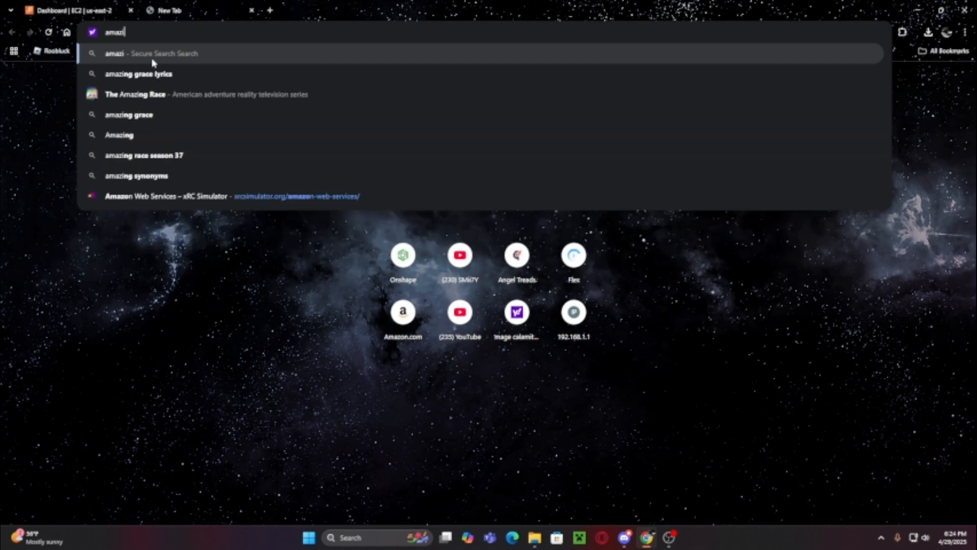
type("on+web+services")
key("Return")
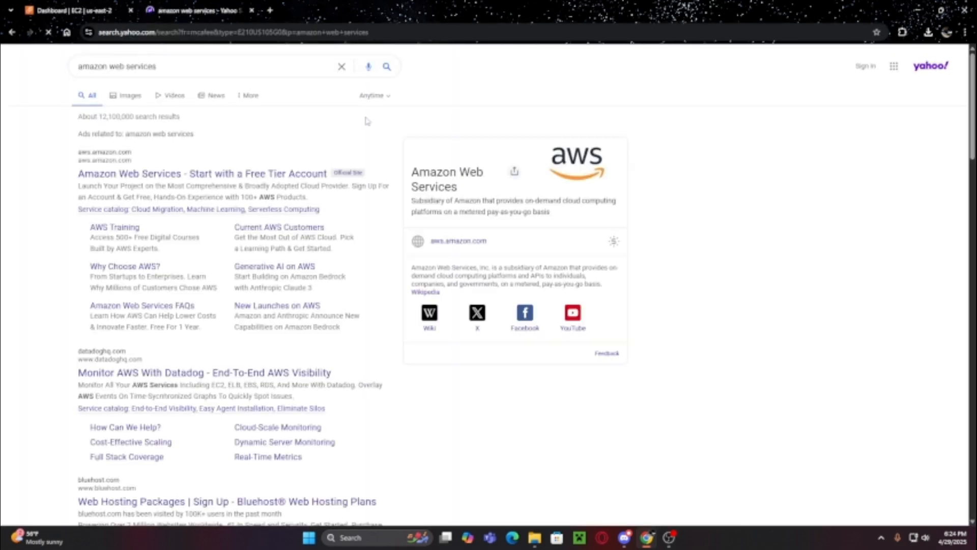
left_click(150, 175)
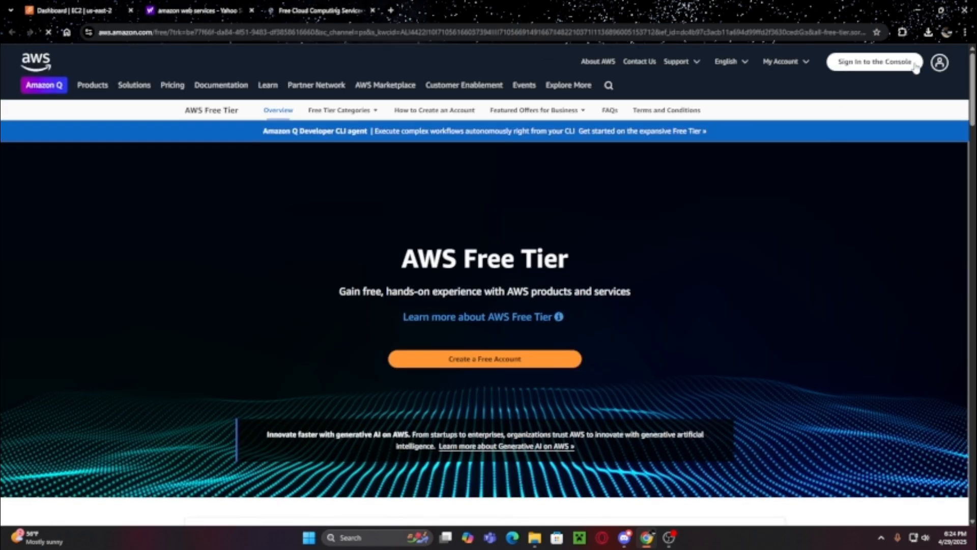
left_click(871, 61)
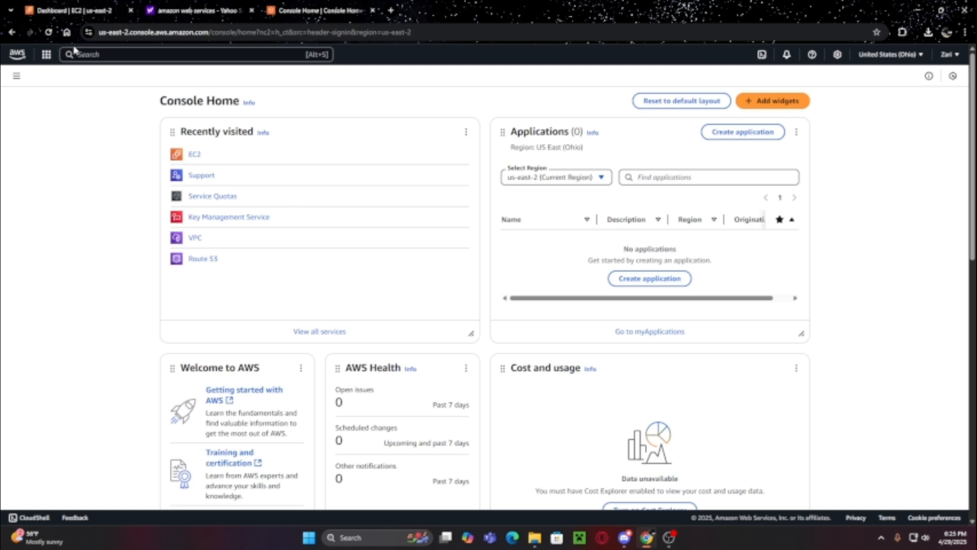
- Go to the EC2 service and list its instances for US East (Ohio)
left_click(121, 53)
type("EC2")
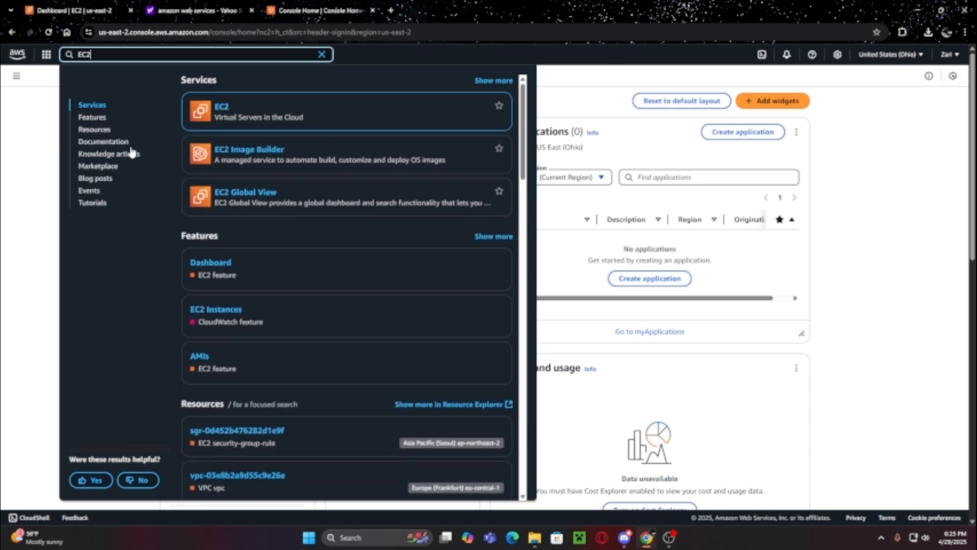
left_click(221, 108)
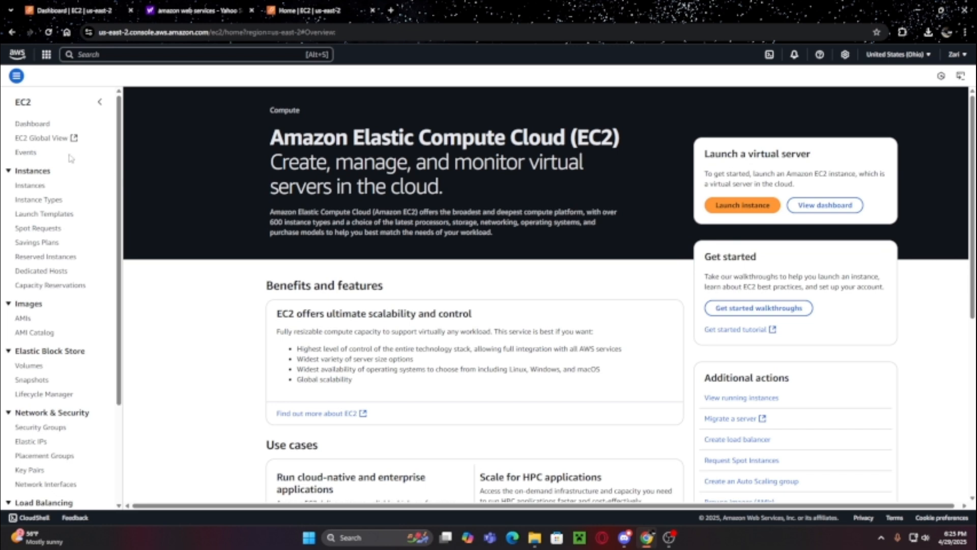
left_click(31, 187)
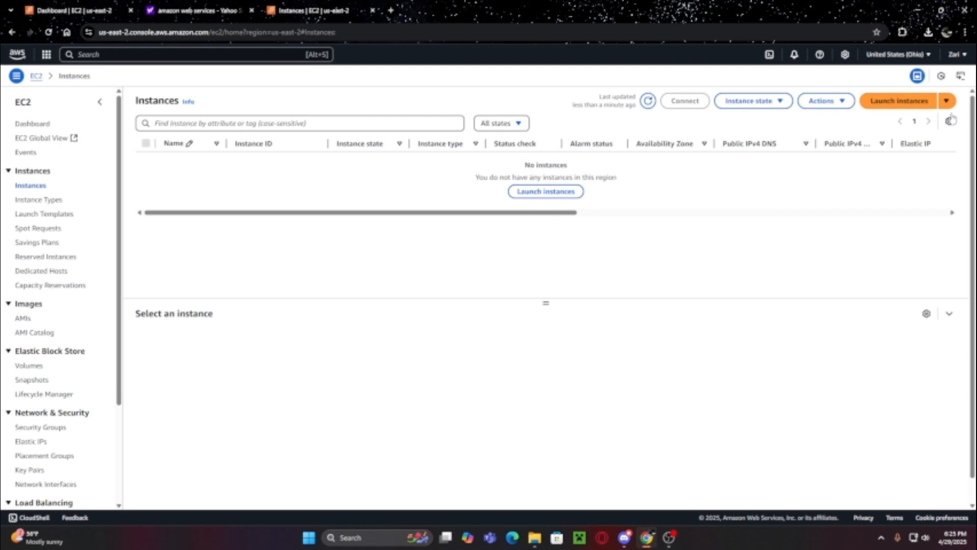
- Start launching a new EC2 instance and name it Tutorial
left_click(902, 101)
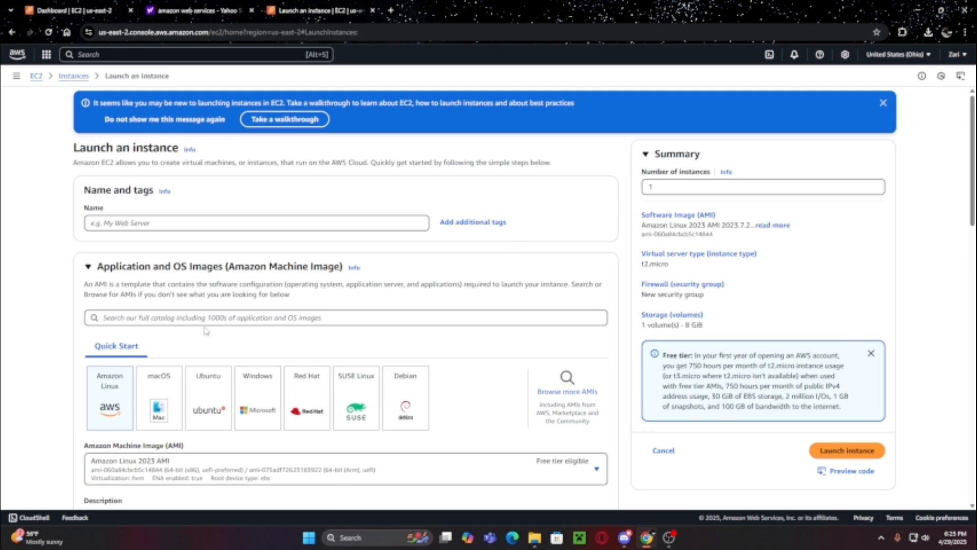
left_click_drag(84, 192, 247, 196)
left_click(262, 190)
left_click_drag(84, 193, 171, 192)
left_click(198, 225)
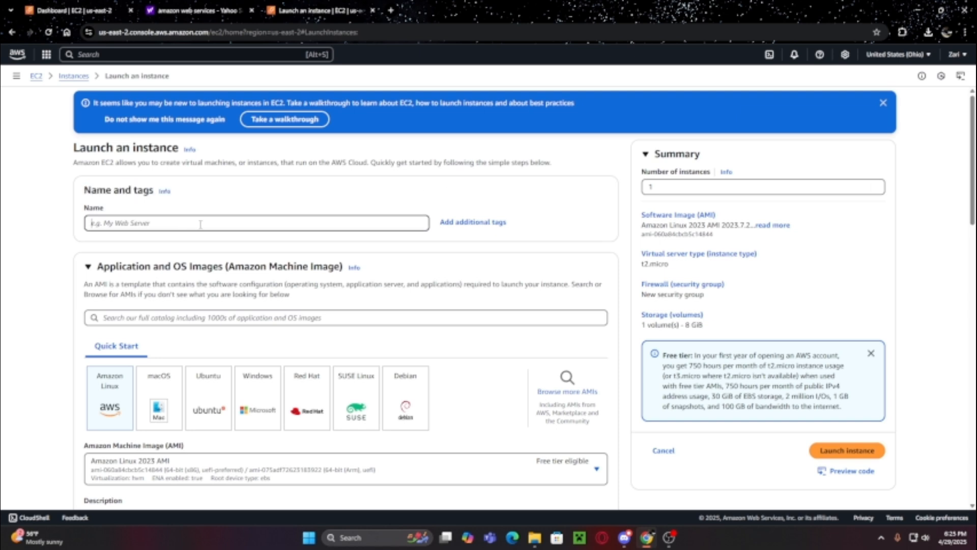
type("Te")
left_click(318, 277)
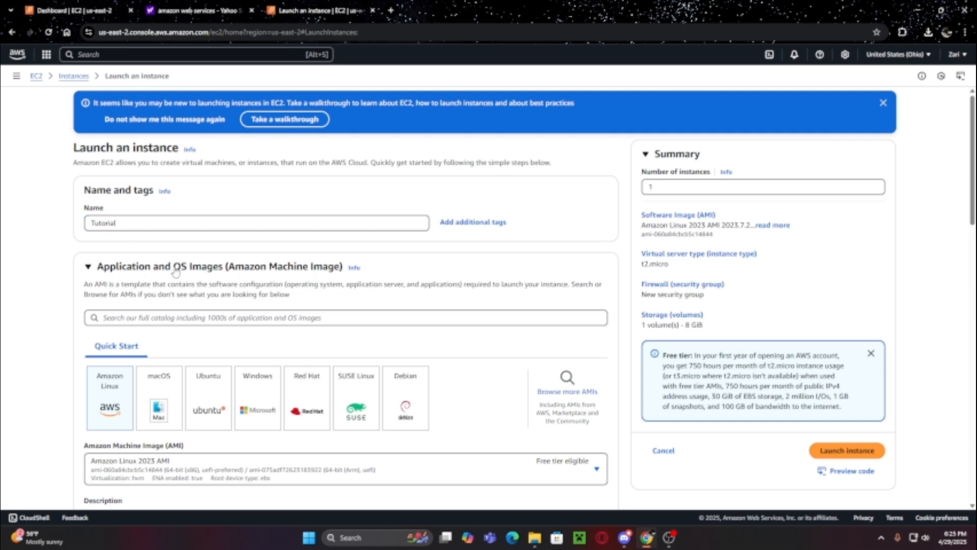
scroll(356, 241, "down", 1)
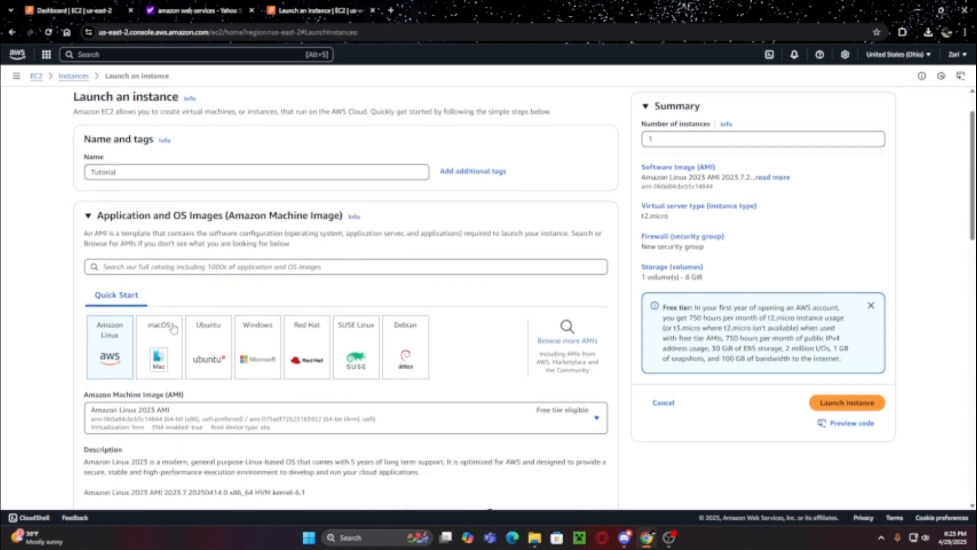
- Choose the Ubuntu Server 24.04 LTS image with 64-bit (x86) architecture
left_click(206, 344)
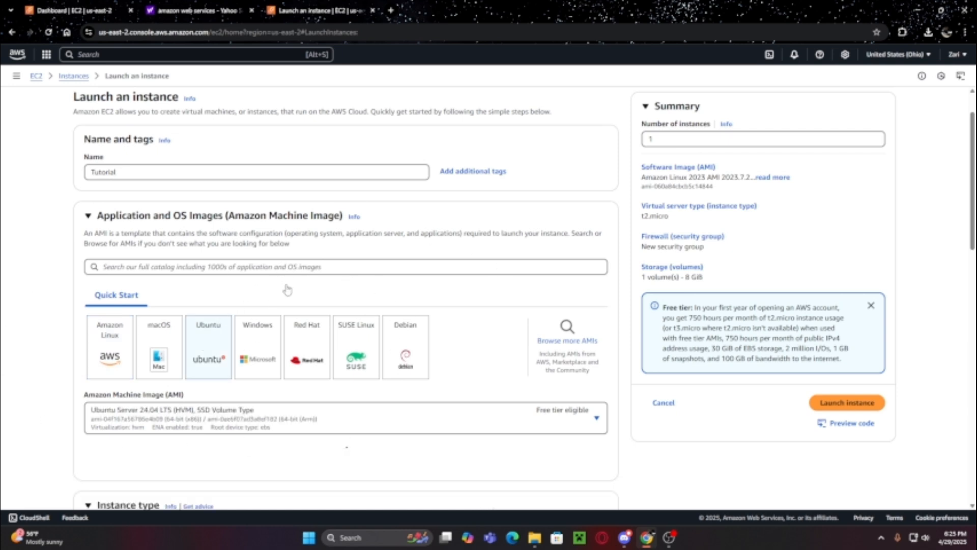
scroll(610, 314, "down", 2)
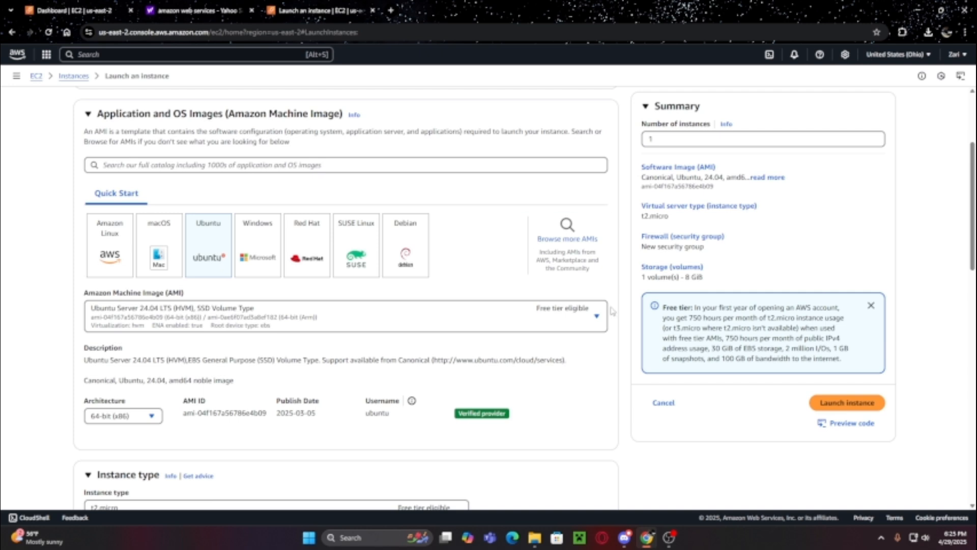
left_click(595, 325)
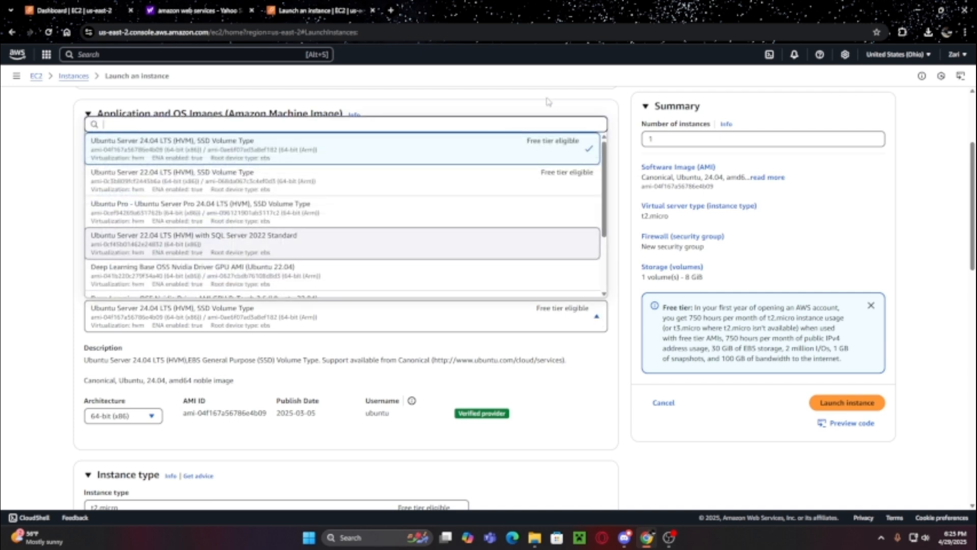
left_click(571, 342)
left_click(603, 324)
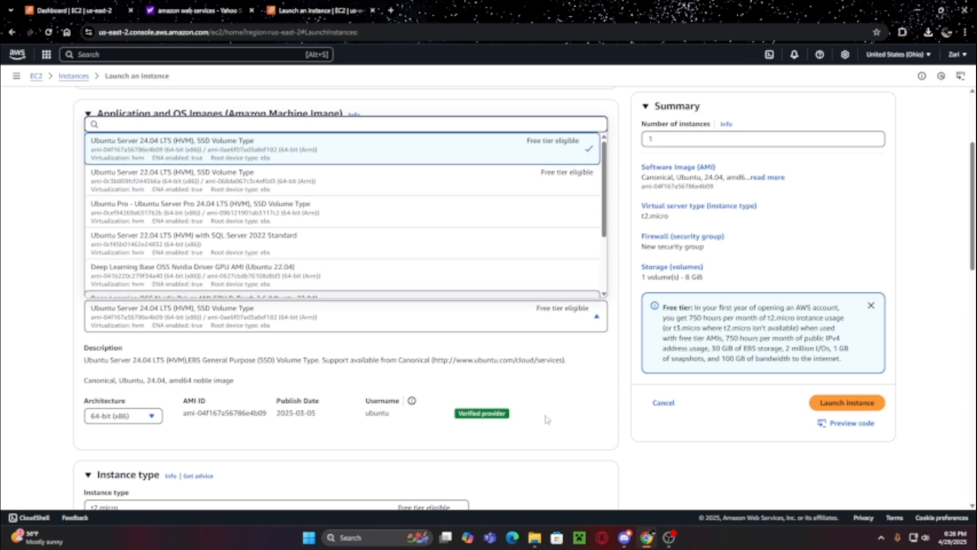
left_click(568, 414)
scroll(565, 413, "down", 2)
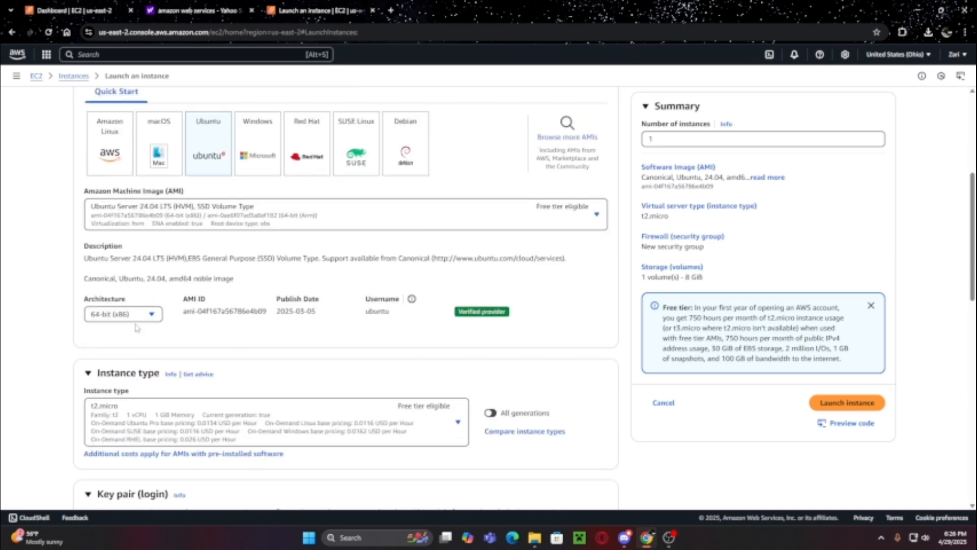
left_click(137, 317)
left_click(138, 316)
scroll(473, 244, "down", 4)
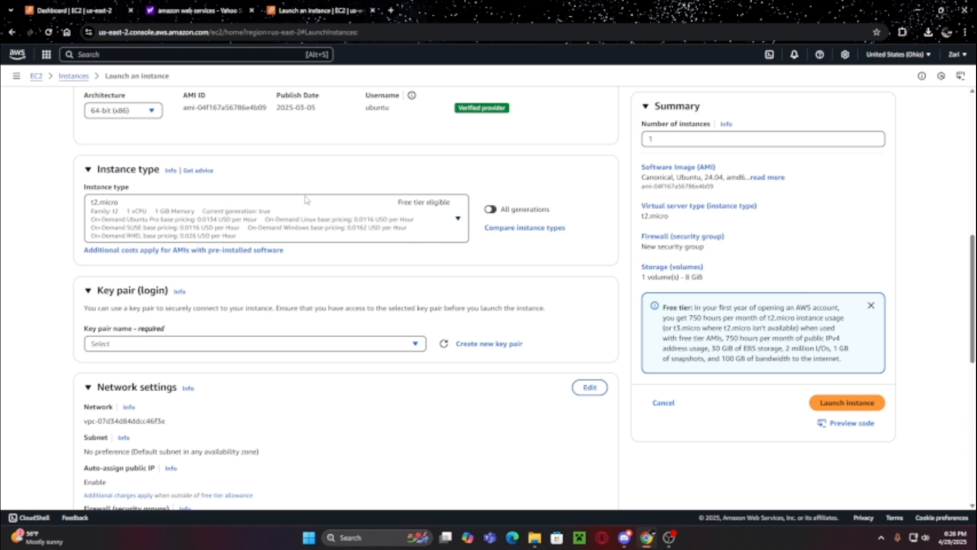
- Change the instance type from t2.micro to c5.4xlarge (16 vCPU, 32 GiB memory)
left_click(458, 220)
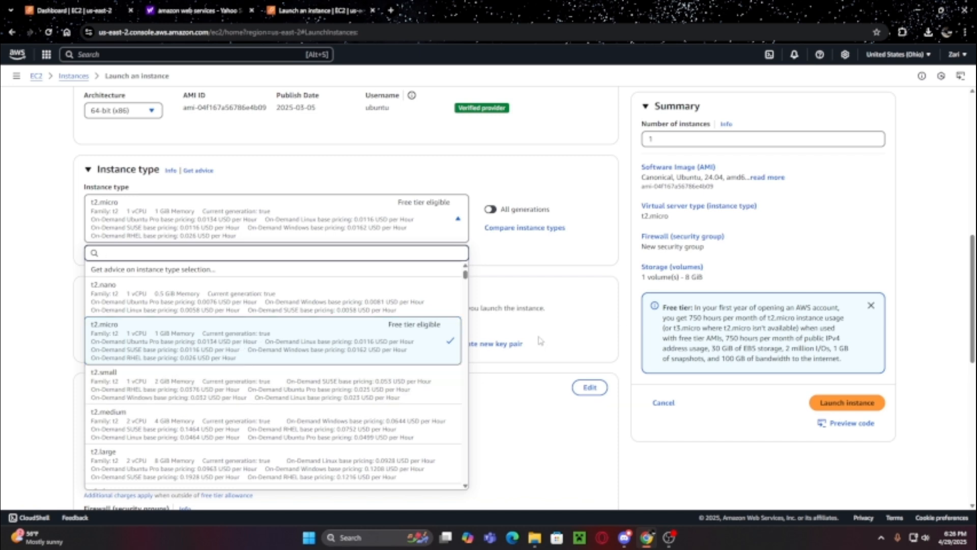
scroll(430, 366, "down", 8)
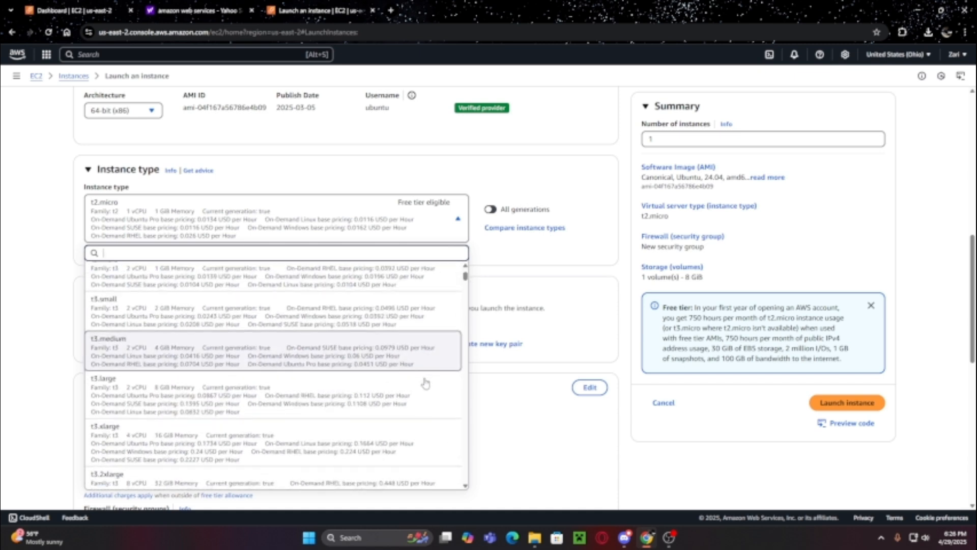
scroll(421, 387, "down", 5)
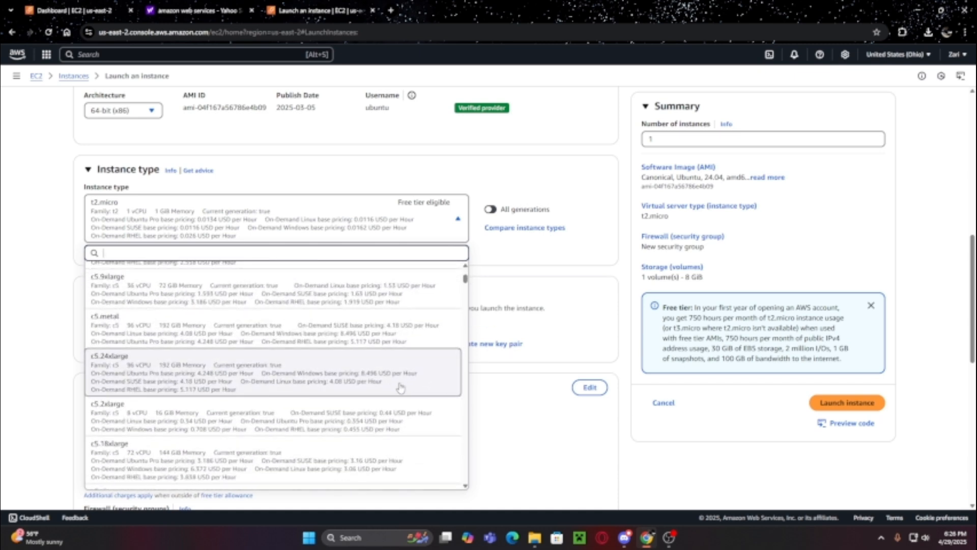
scroll(407, 412, "up", 2)
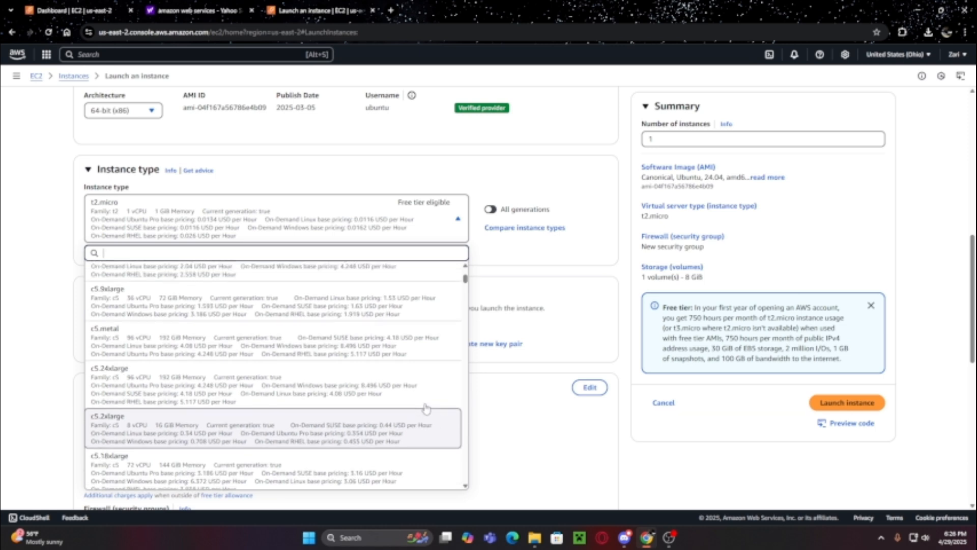
scroll(430, 406, "up", 8)
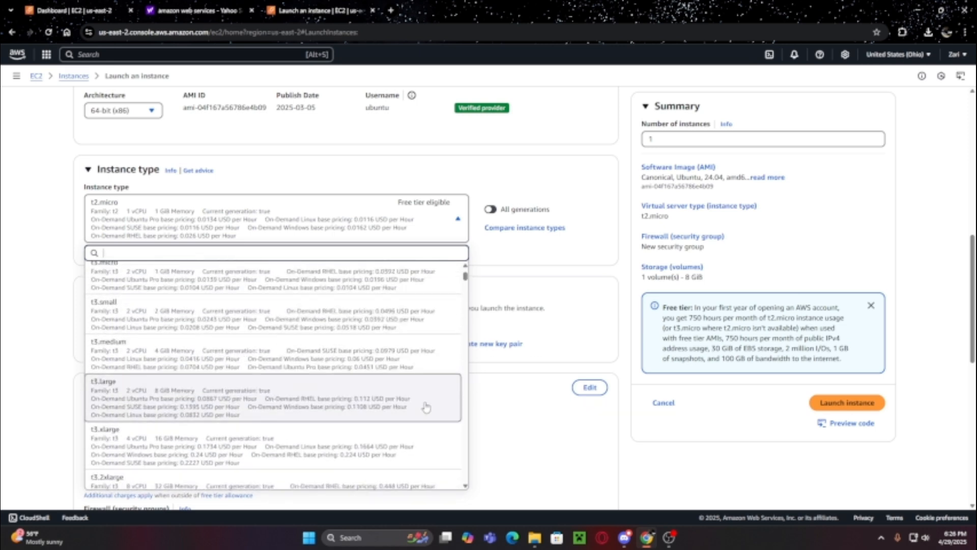
scroll(422, 404, "down", 2)
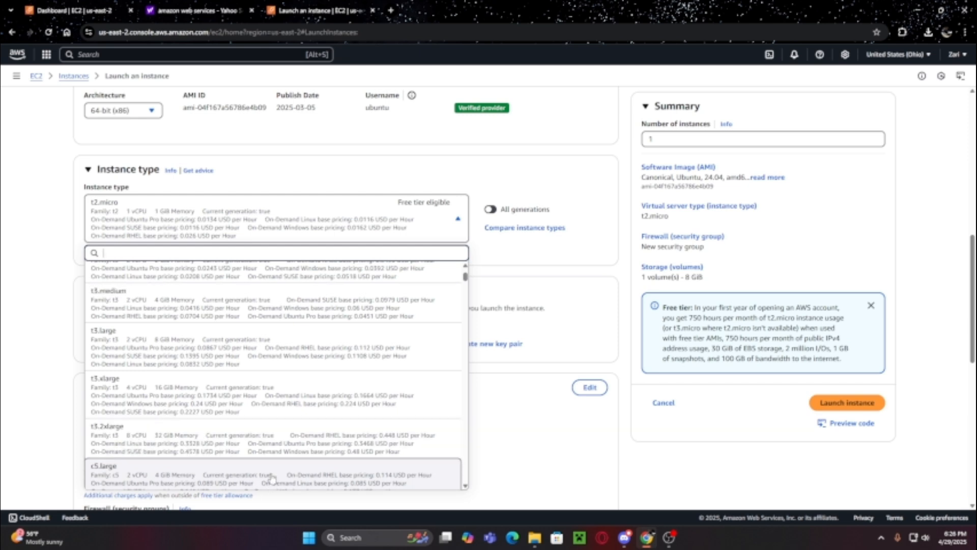
scroll(290, 465, "down", 4)
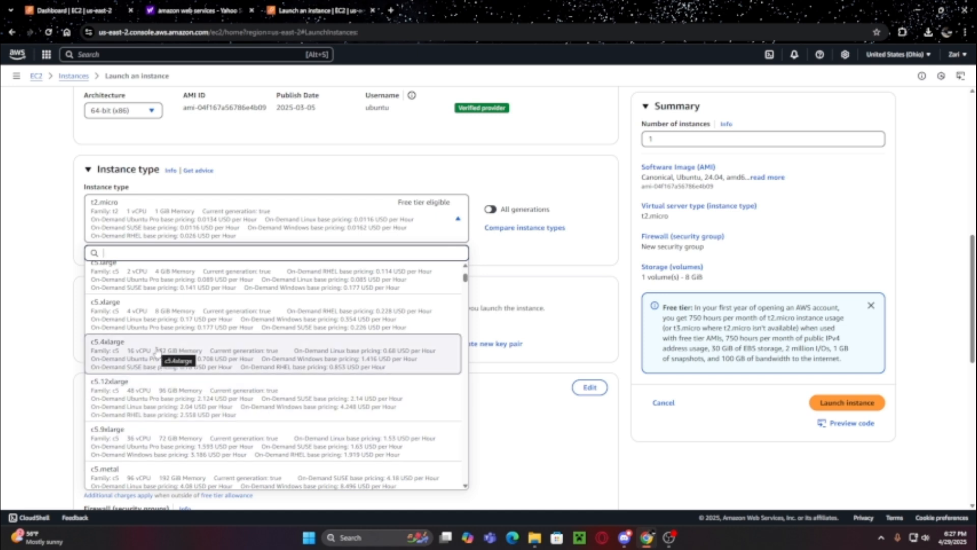
left_click(248, 351)
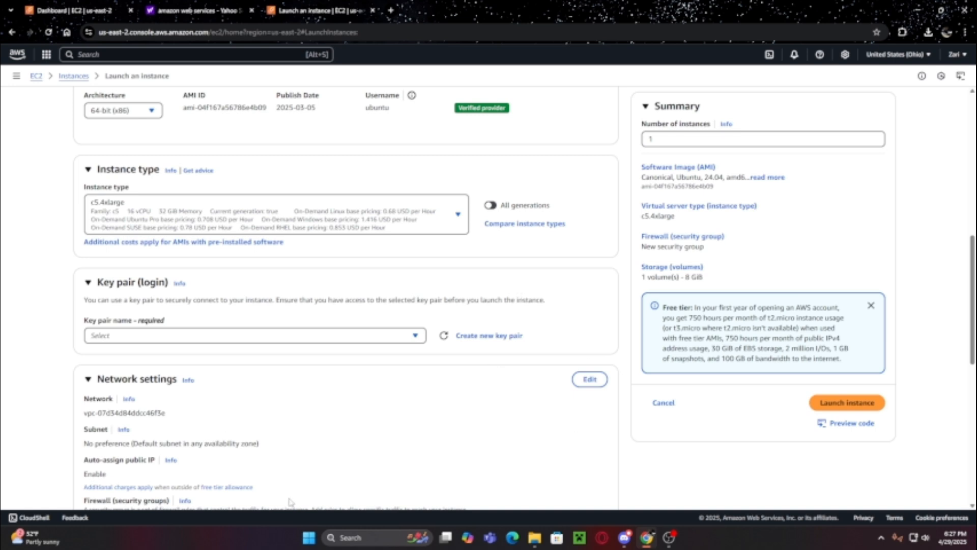
- Create a new RSA key pair named tutorial and save tutorial.pem to Downloads
scroll(340, 217, "down", 2)
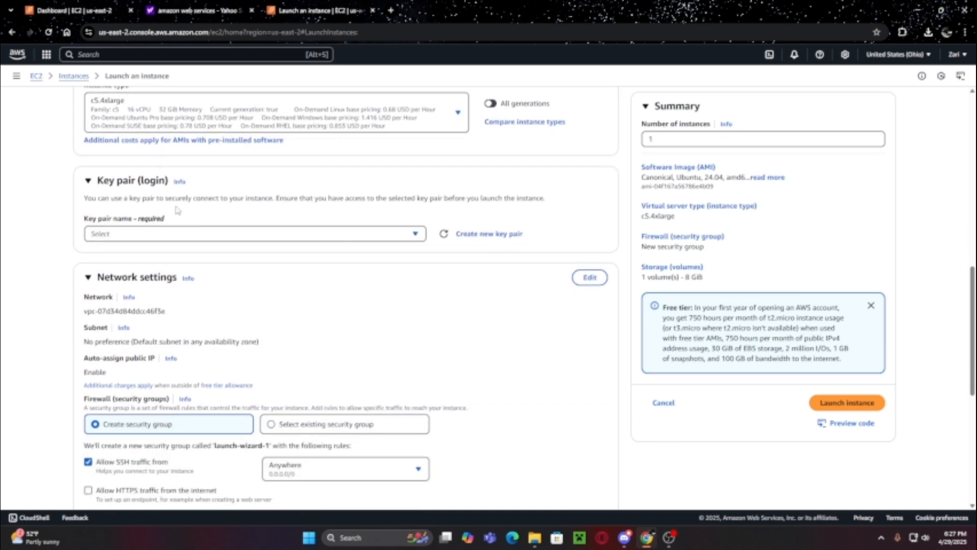
left_click(414, 234)
left_click(415, 234)
left_click(483, 235)
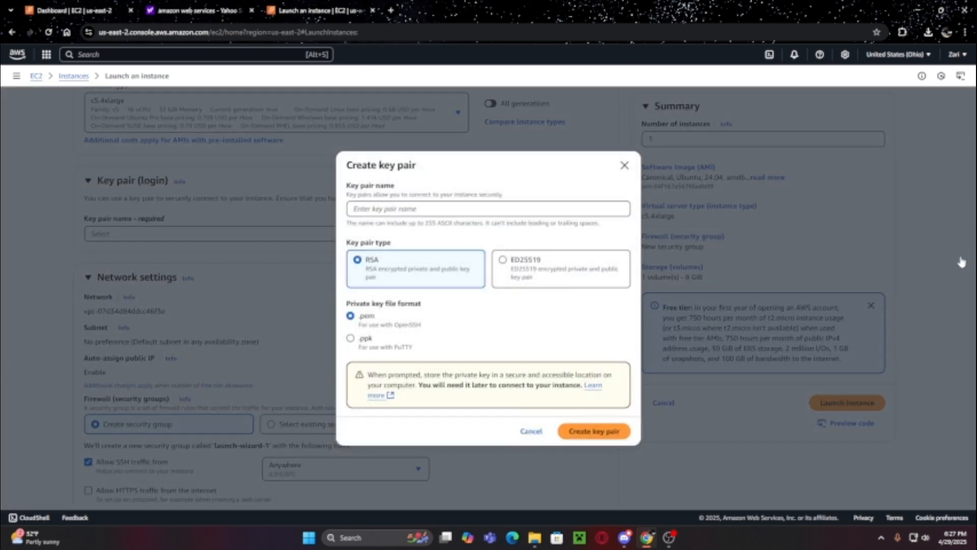
left_click(404, 207)
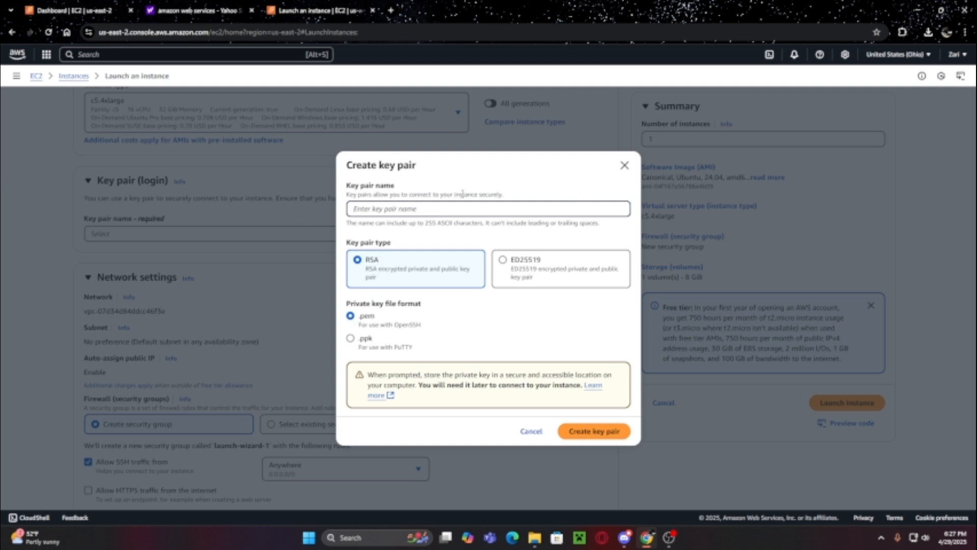
type("tutorial")
left_click(594, 434)
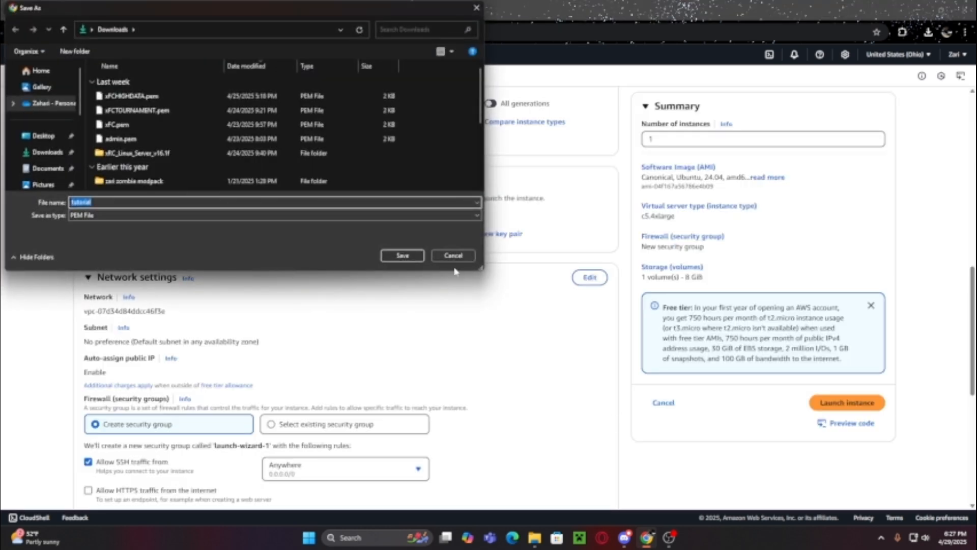
left_click(402, 255)
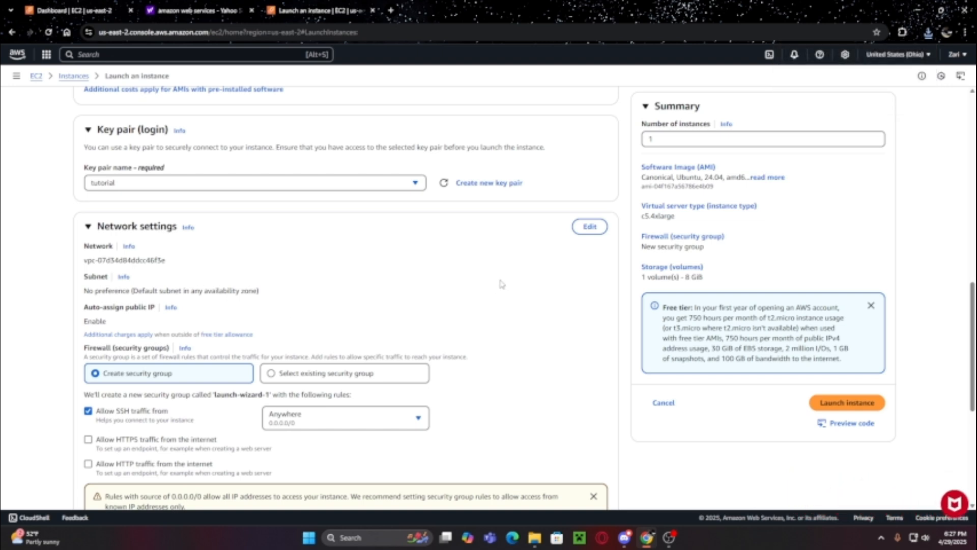
left_click(102, 182)
- Make the network settings editable and review the launch-wizard-1 SSH rule on port 22 from Anywhere
left_click(450, 297)
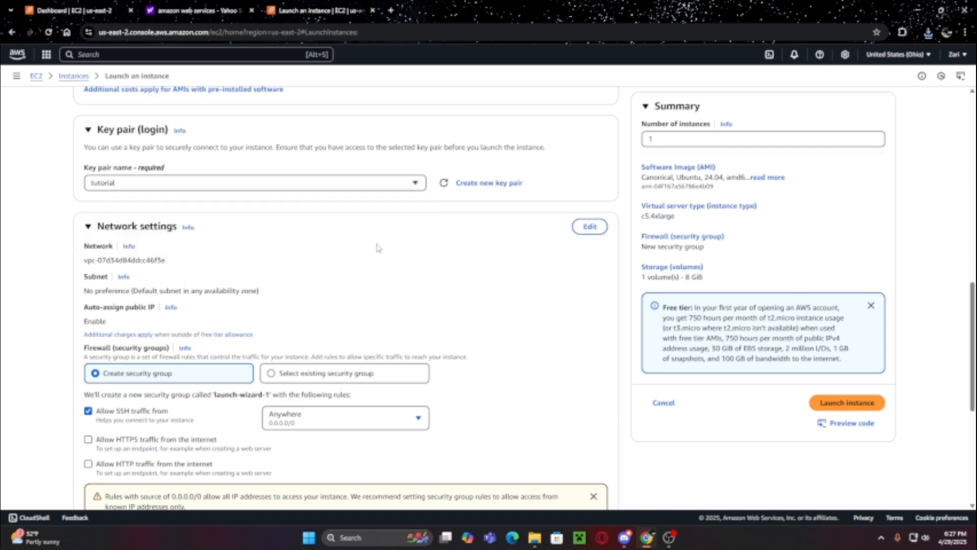
scroll(382, 249, "down", 1)
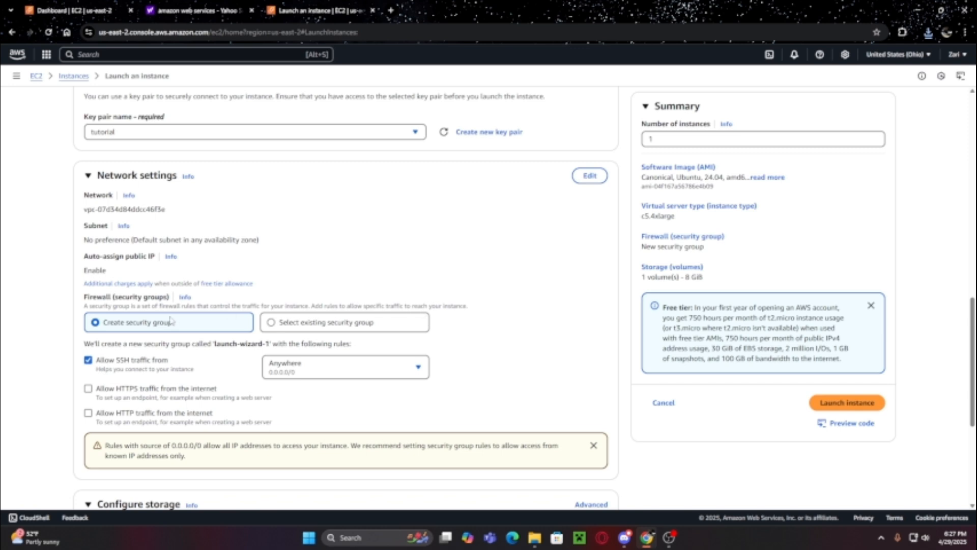
scroll(171, 320, "up", 1)
scroll(153, 357, "down", 2)
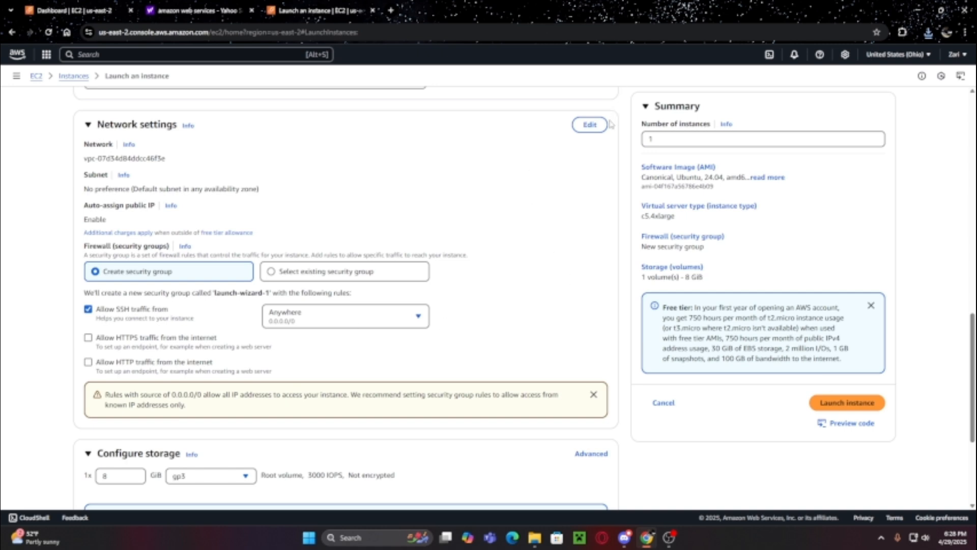
left_click(591, 125)
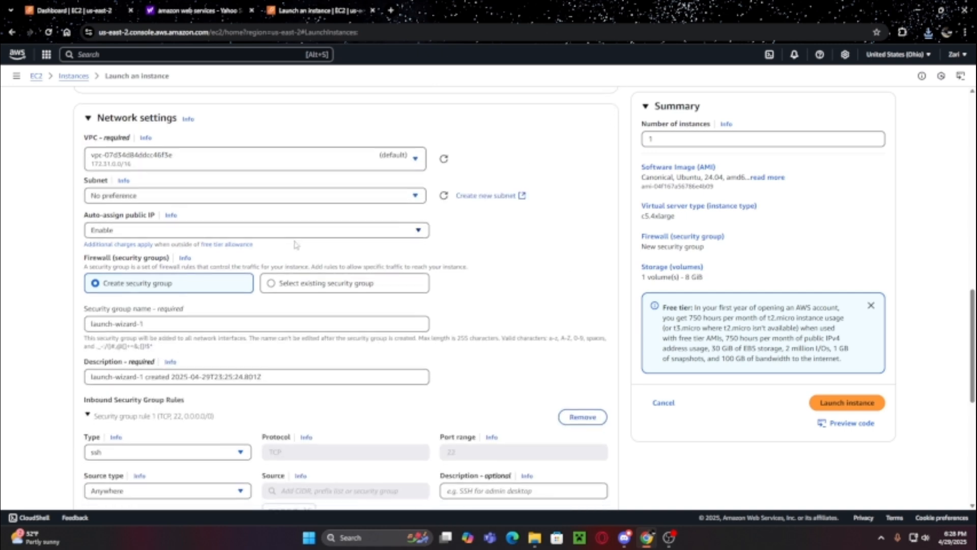
scroll(400, 246, "down", 1)
scroll(271, 286, "down", 2)
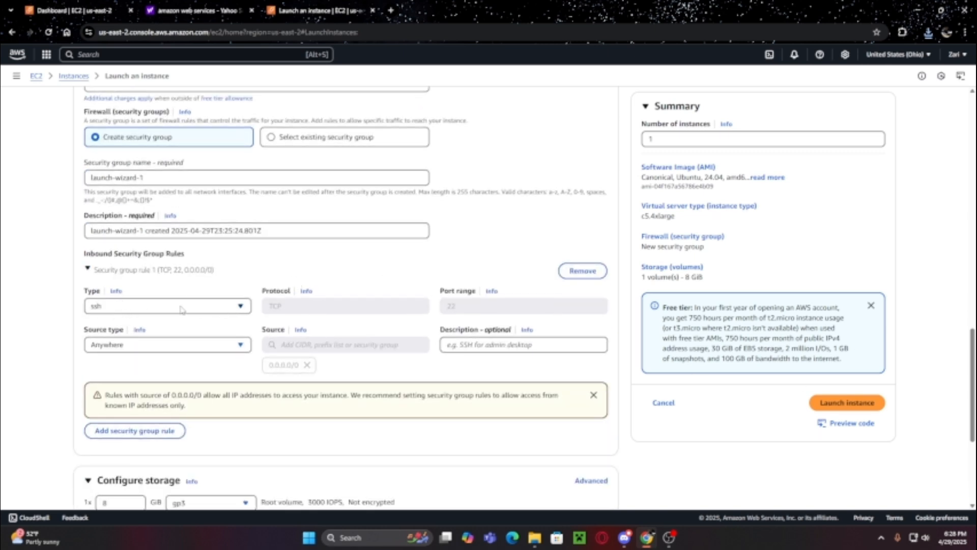
left_click(137, 345)
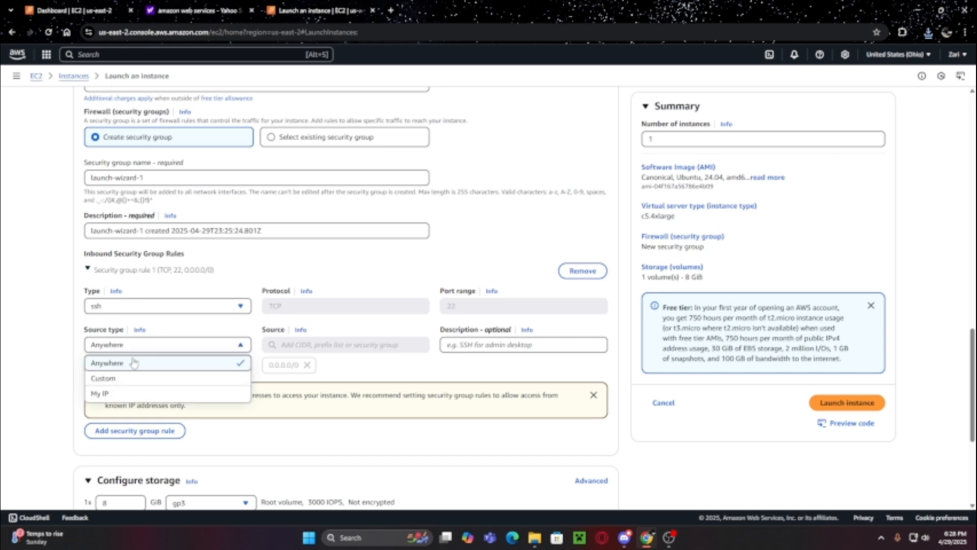
left_click(134, 345)
- Open the xRC Simulator AWS guide in a new tab and scroll to step 6, Configure Security Group
left_click(391, 10)
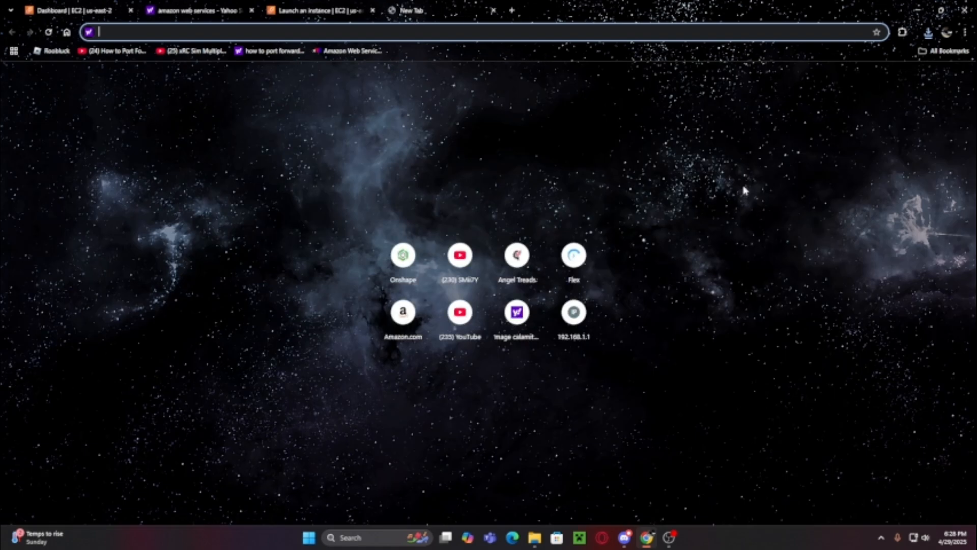
left_click(351, 51)
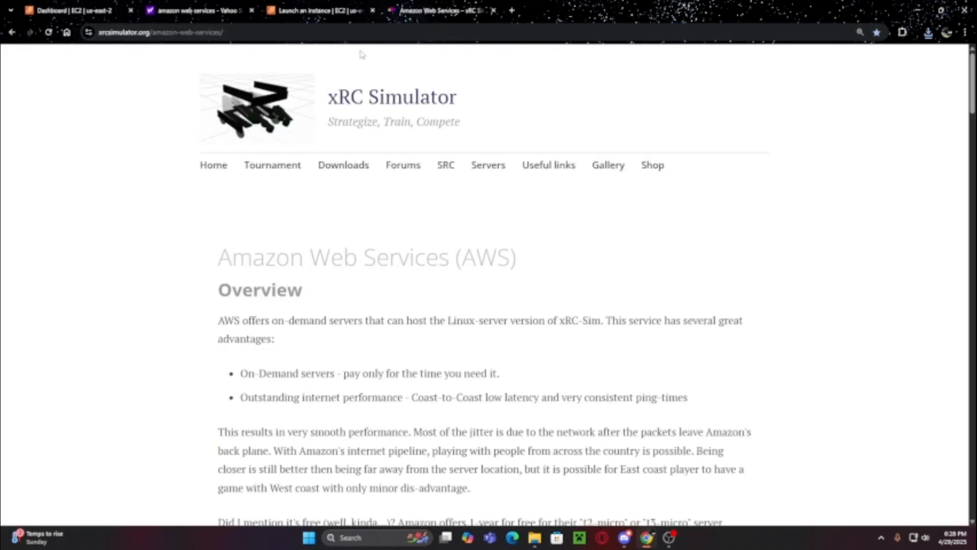
scroll(520, 311, "down", 15)
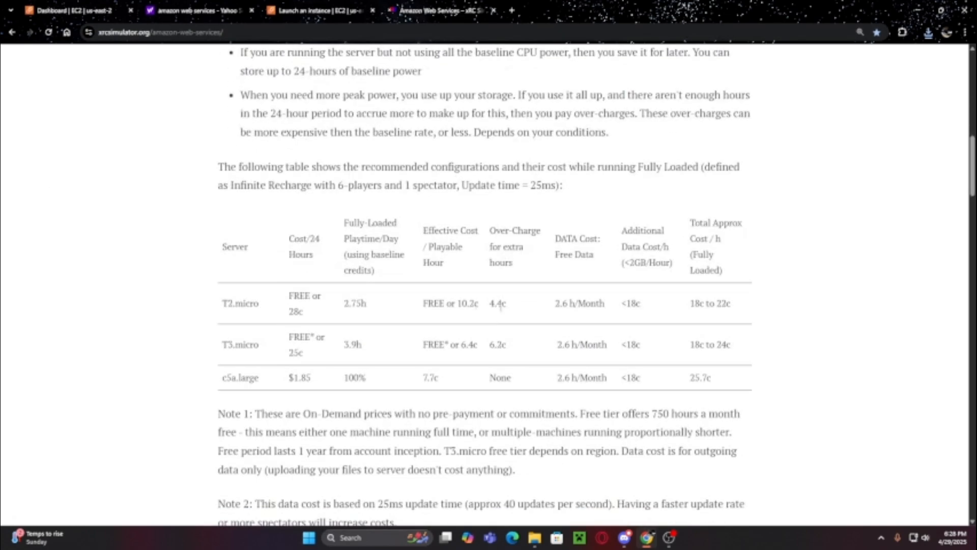
scroll(520, 312, "down", 20)
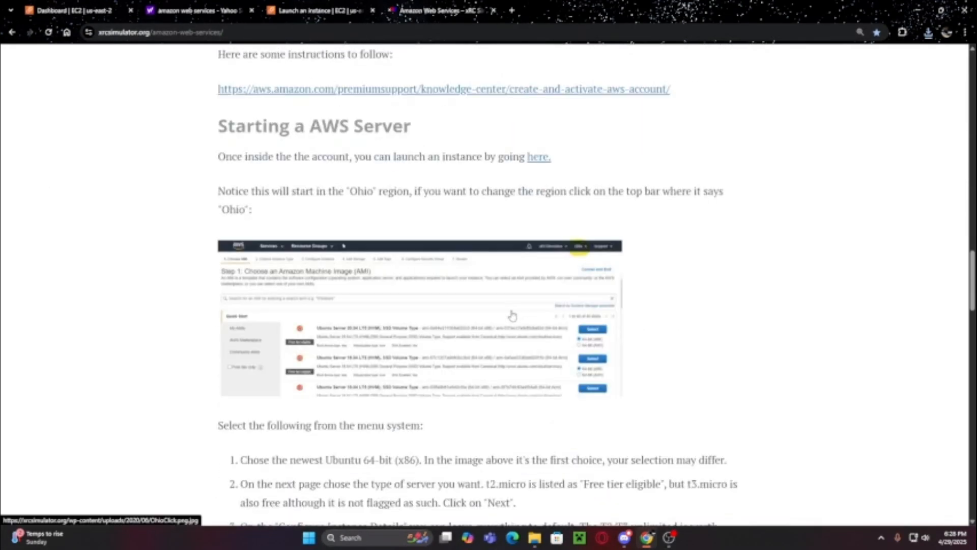
scroll(516, 354, "down", 1)
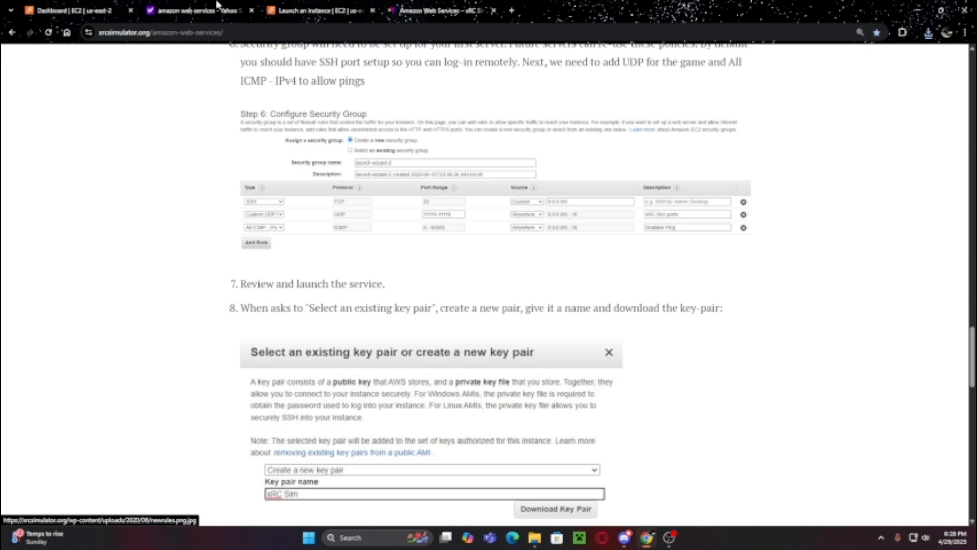
- Set the SSH rule's source to Custom with 0.0.0.0/0
left_click(358, 9)
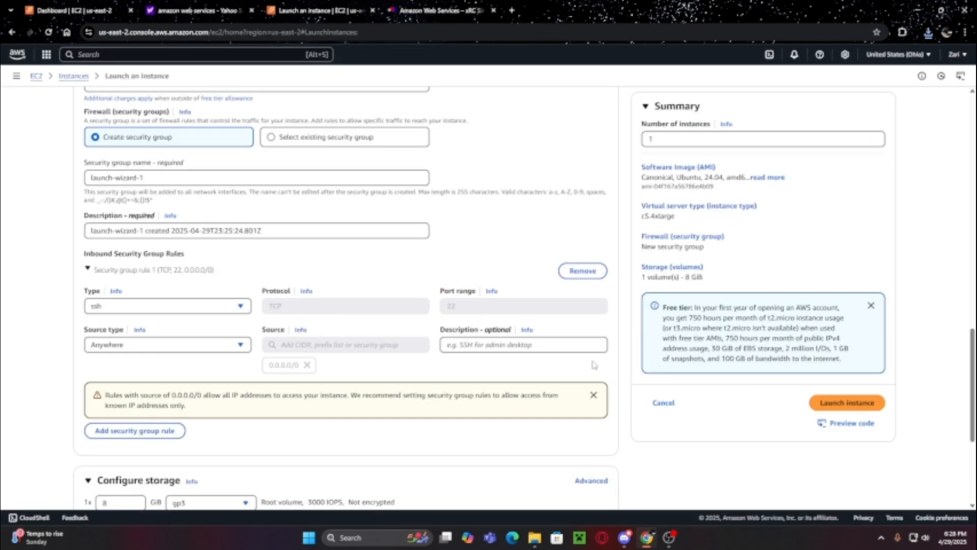
left_click(178, 349)
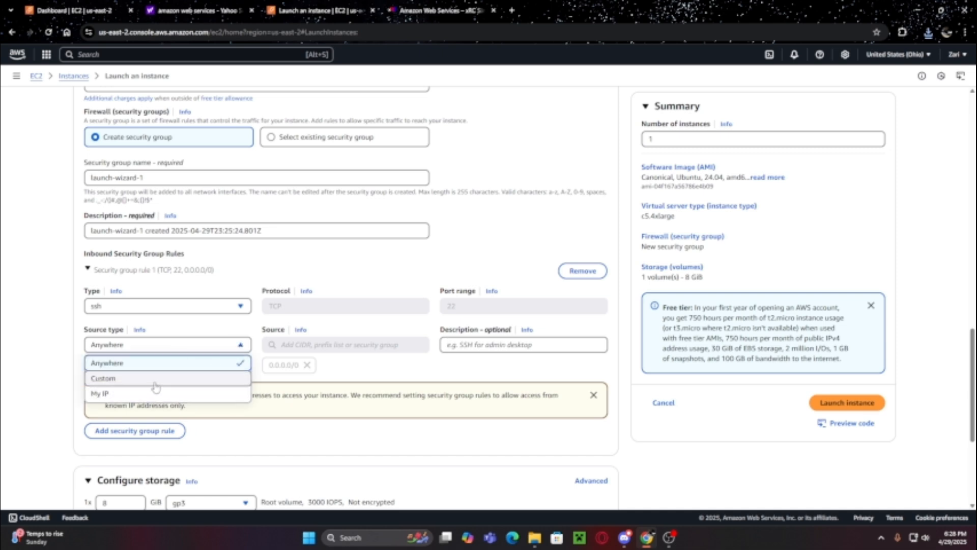
left_click(153, 379)
left_click(374, 345)
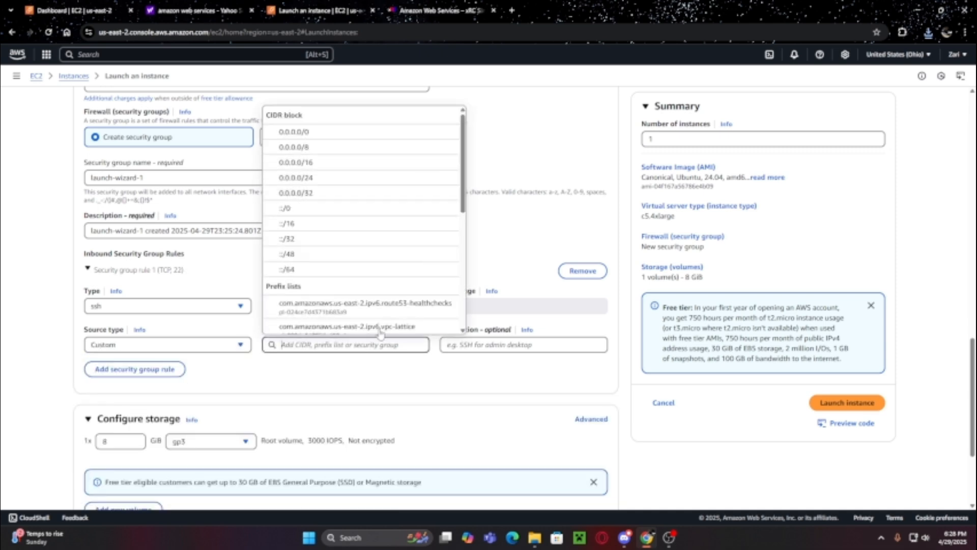
left_click(329, 133)
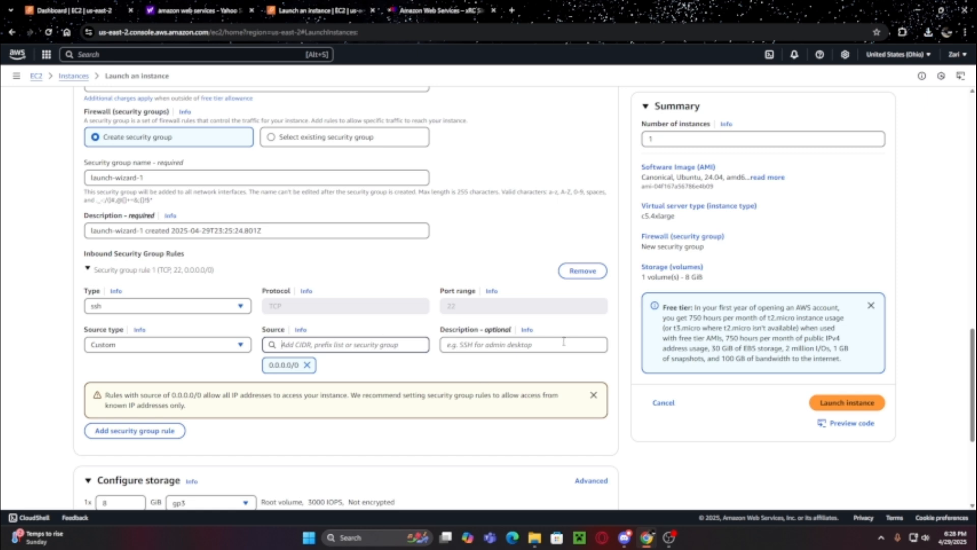
scroll(565, 338, "up", 1)
scroll(203, 366, "down", 2)
left_click(109, 388)
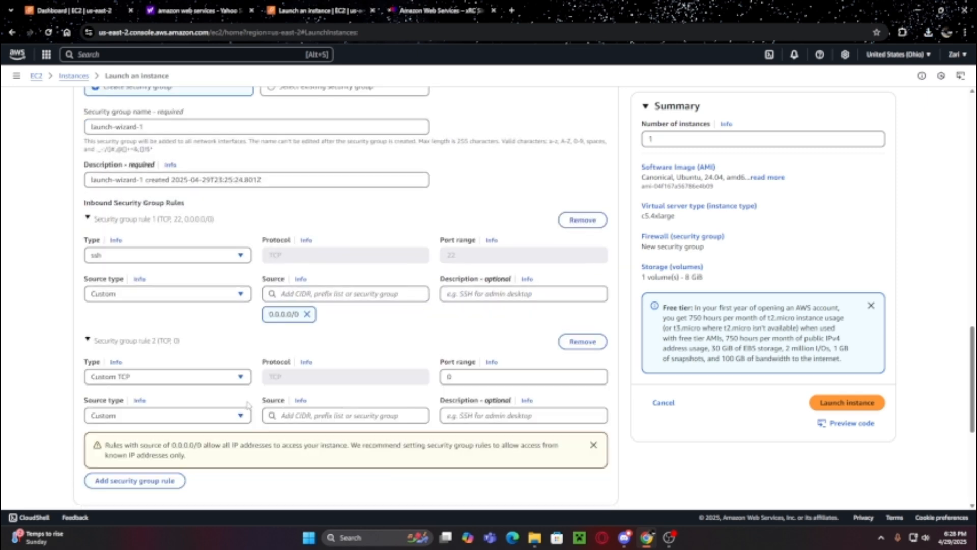
scroll(317, 319, "down", 3)
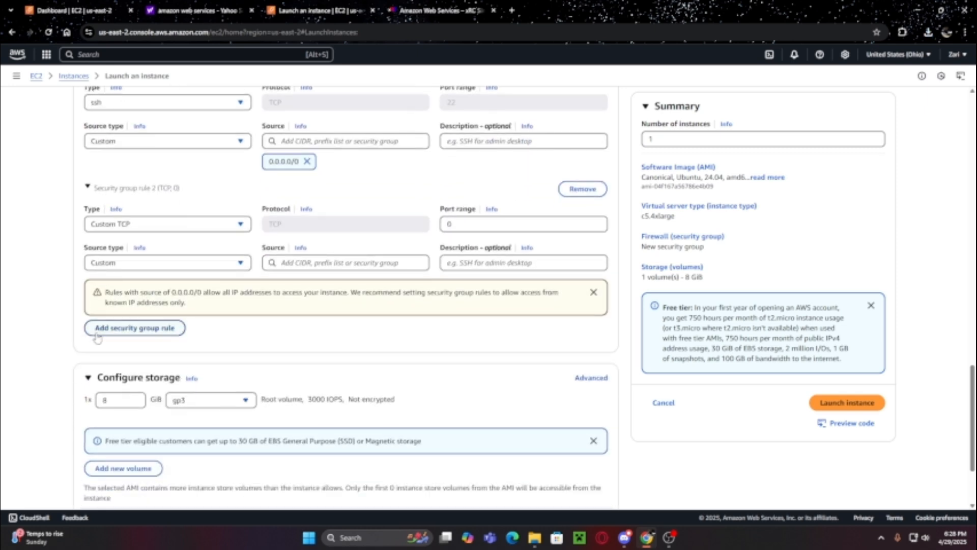
left_click(213, 221)
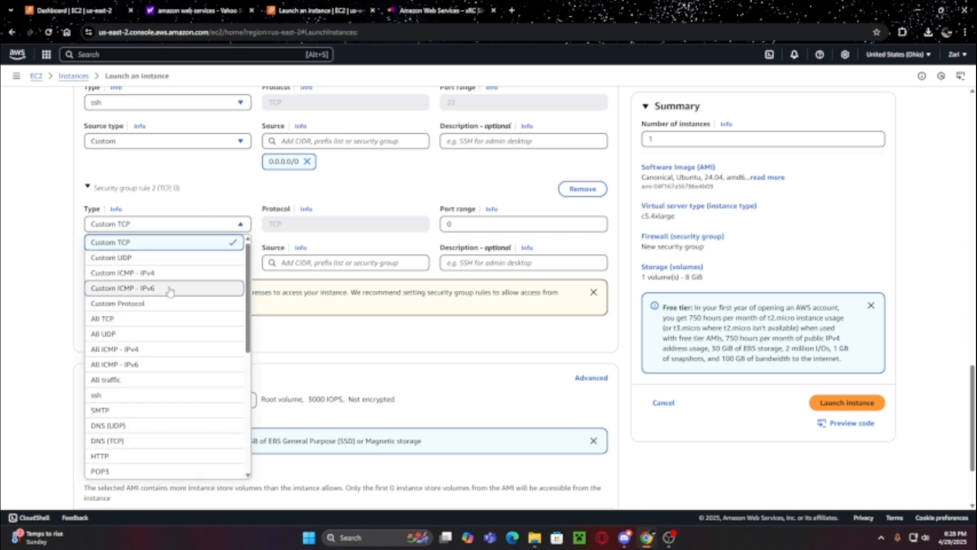
left_click(430, 7)
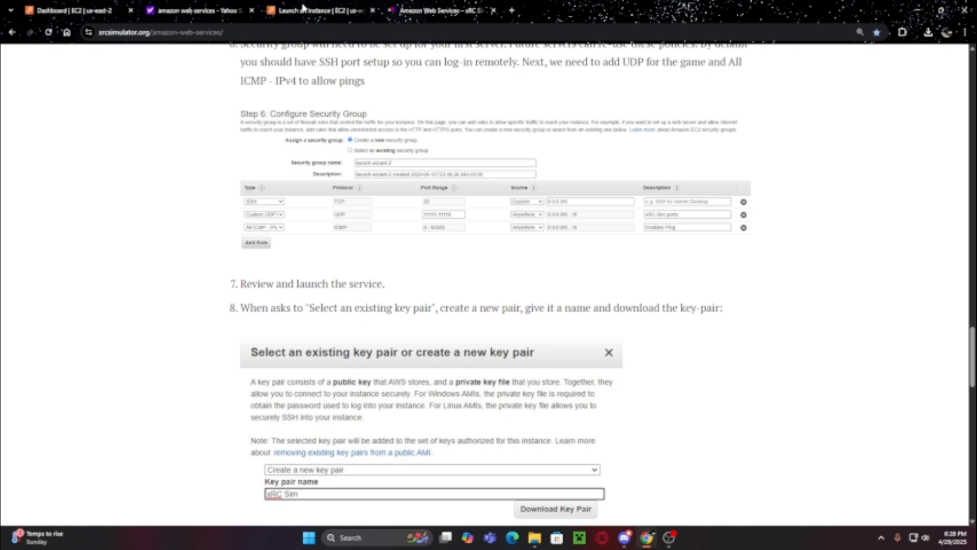
left_click(302, 6)
left_click(137, 228)
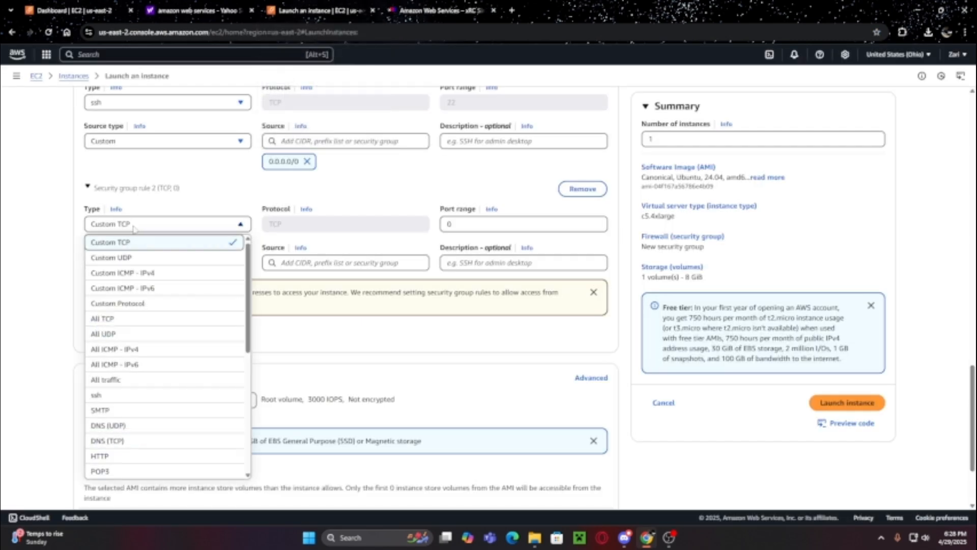
left_click(135, 259)
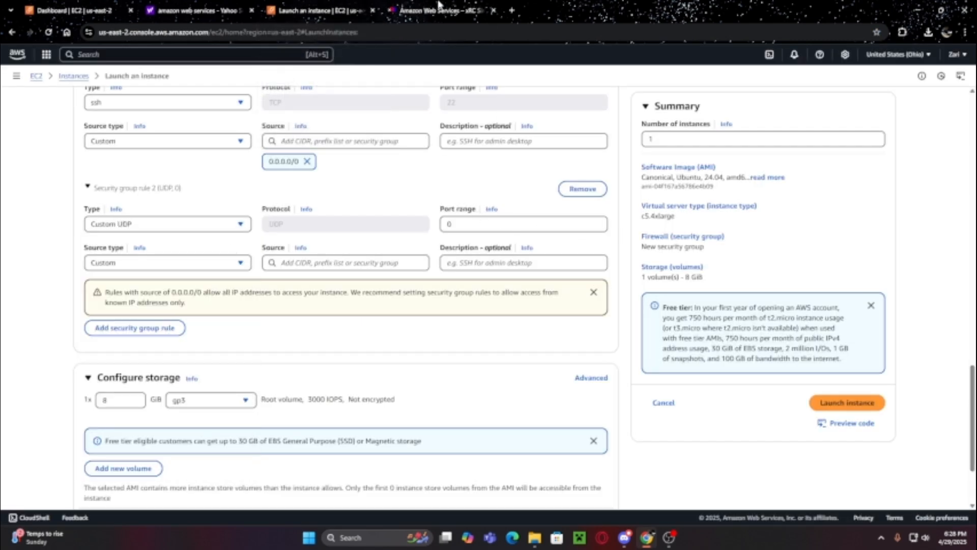
left_click(467, 223)
key("BackSpace")
type("11115")
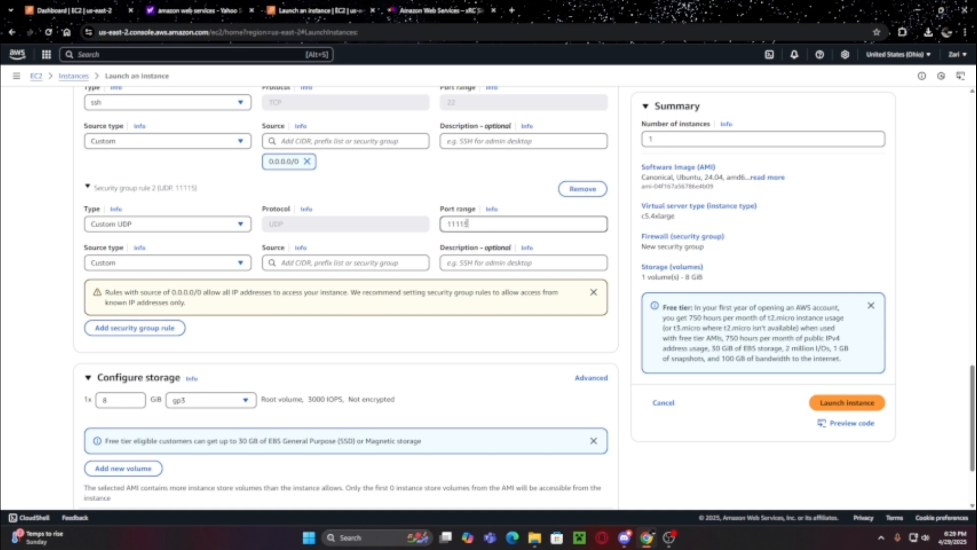
type("-1111")
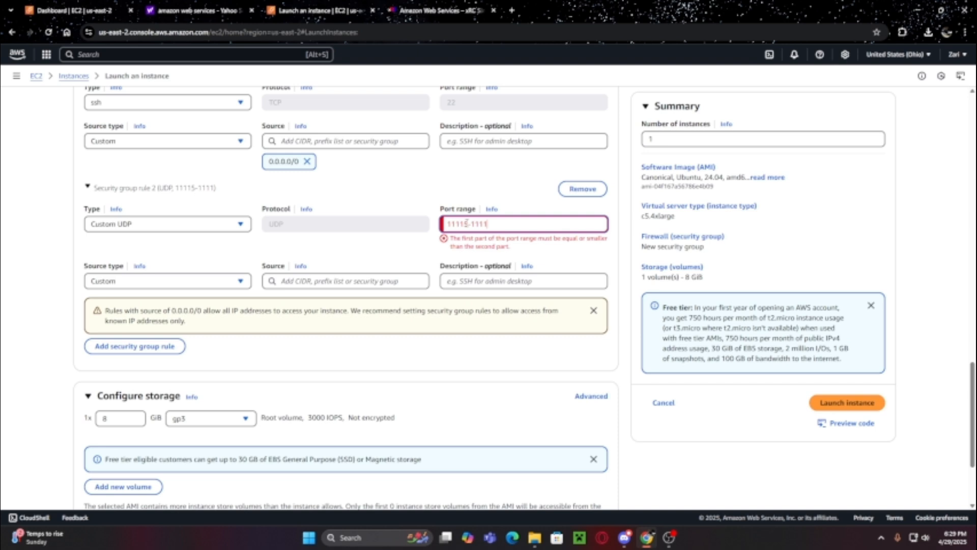
type("8")
triple_click(502, 227)
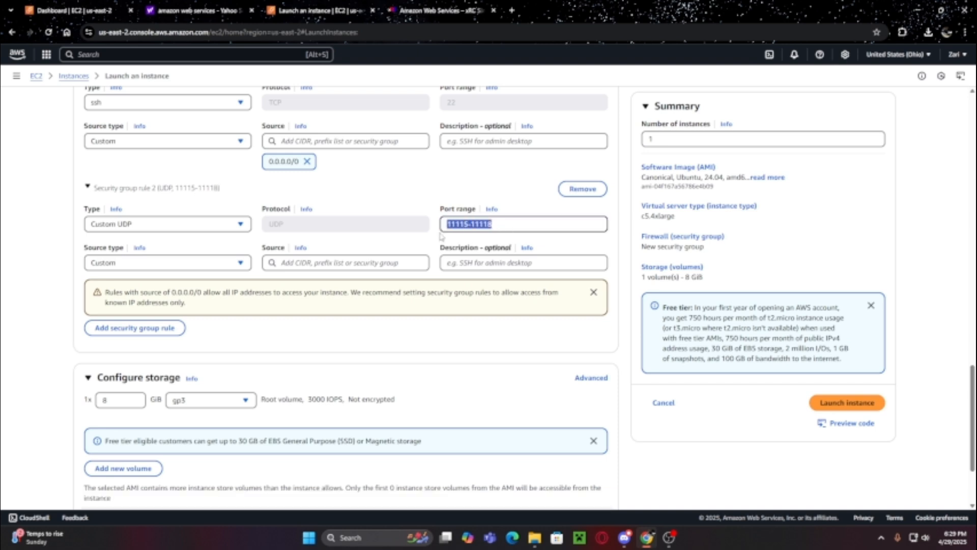
left_click(515, 187)
left_click(134, 252)
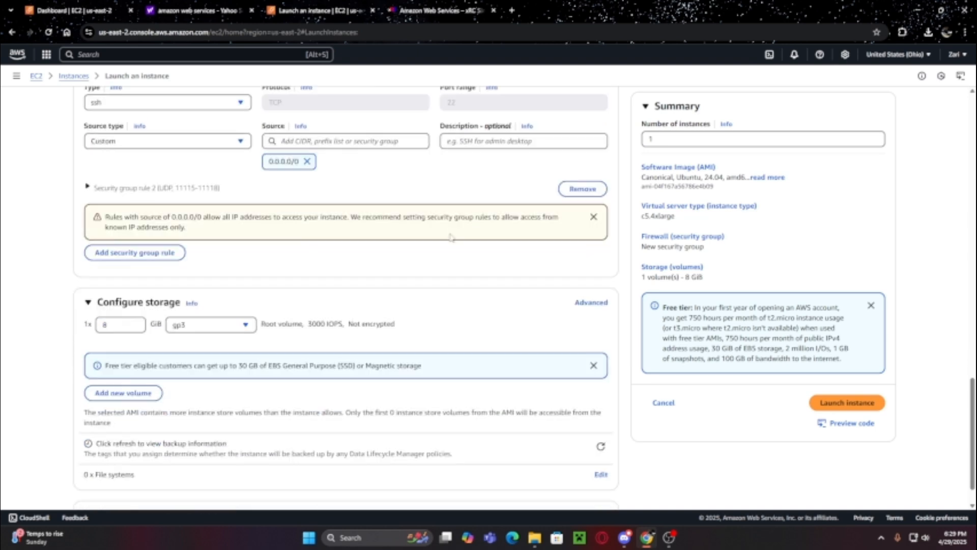
- Finish rule 2 with source Anywhere and the description 'Xrc Port'
left_click(95, 187)
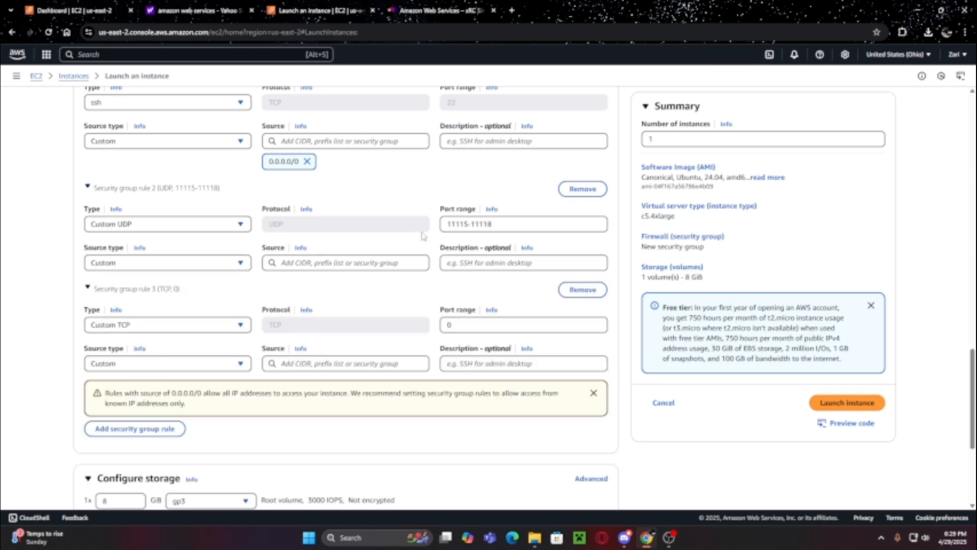
scroll(447, 219, "down", 1)
left_click(146, 211)
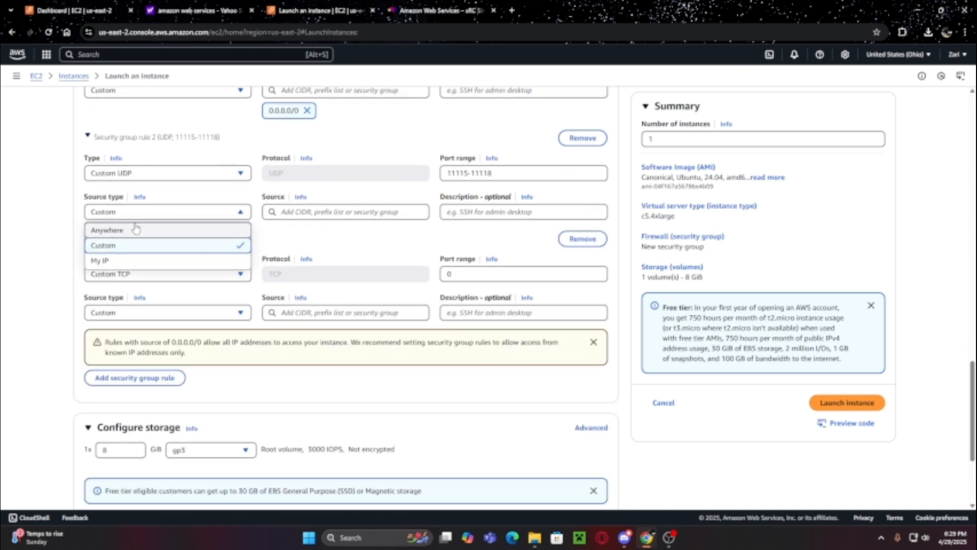
left_click(138, 226)
left_click(508, 212)
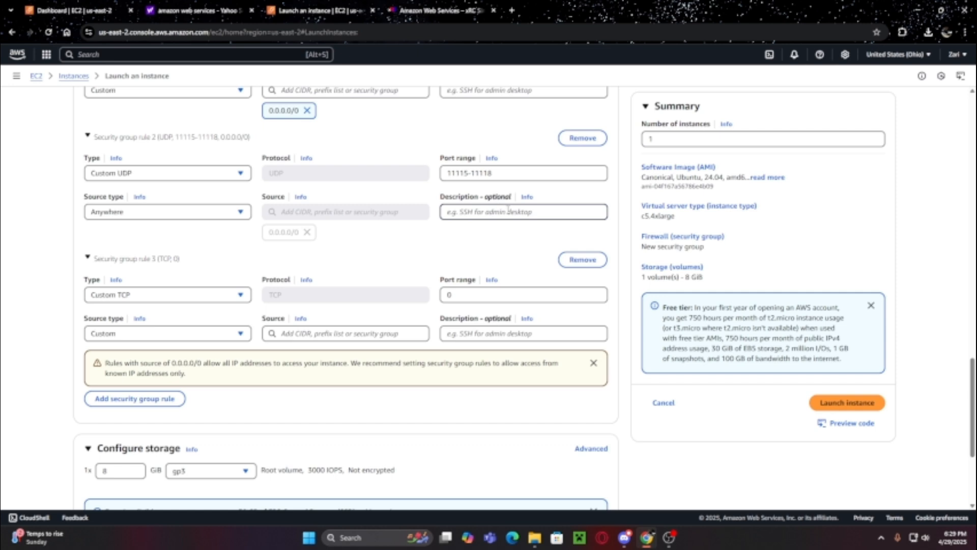
type("Xrc")
left_click(519, 253)
- Make rule 3 All ICMP - IPv4 from Anywhere (0.0.0.0/0), described 'ping'
scroll(206, 269, "down", 1)
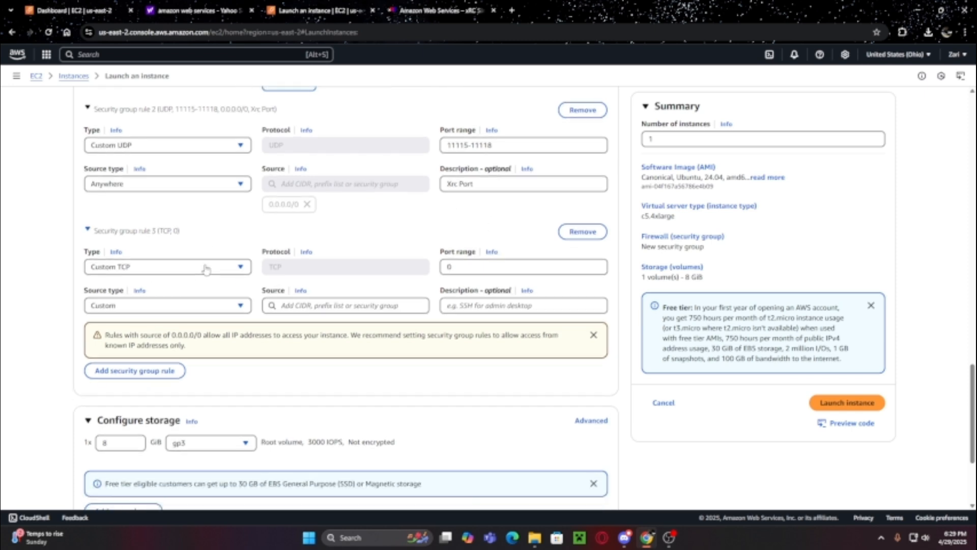
left_click(205, 244)
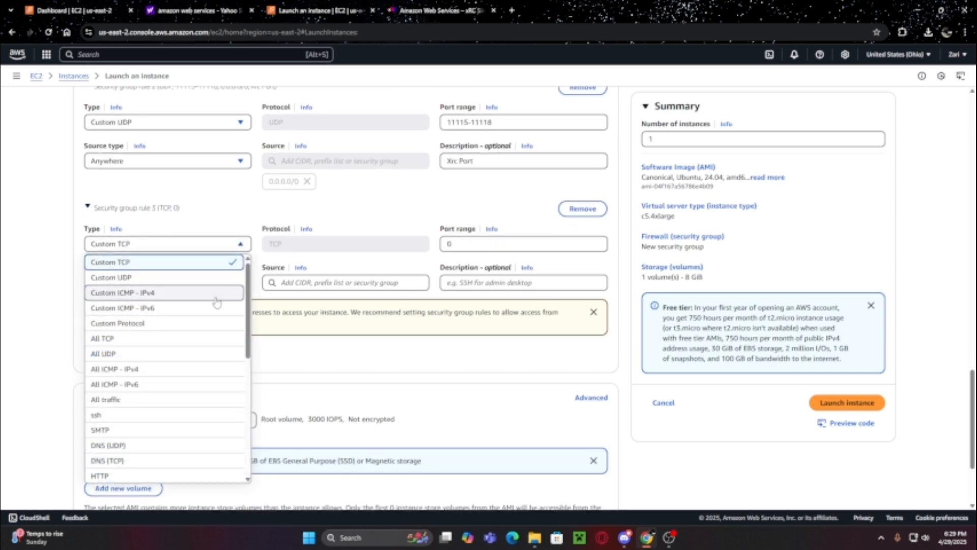
left_click(107, 370)
scroll(169, 301, "down", 1)
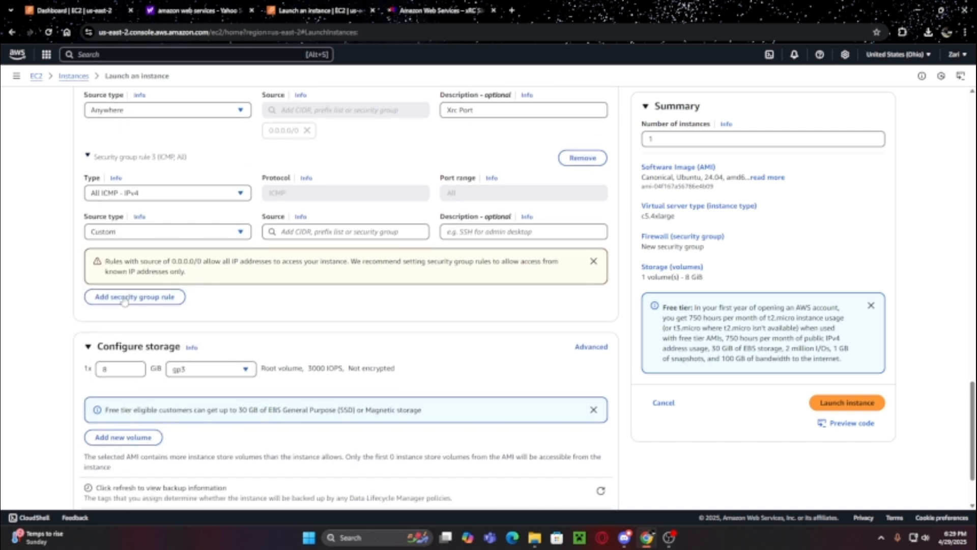
left_click(141, 237)
left_click(214, 246)
left_click(452, 232)
type("ping")
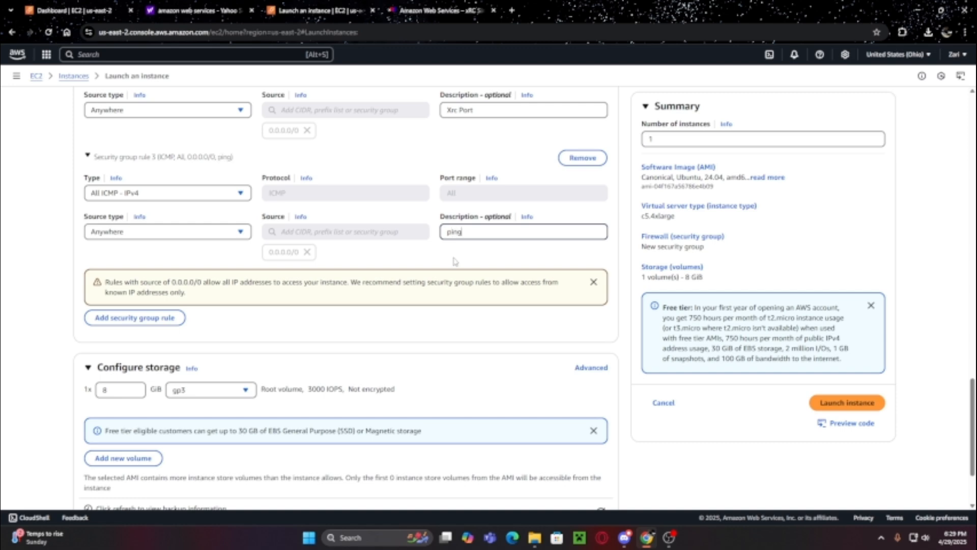
scroll(445, 297, "up", 15)
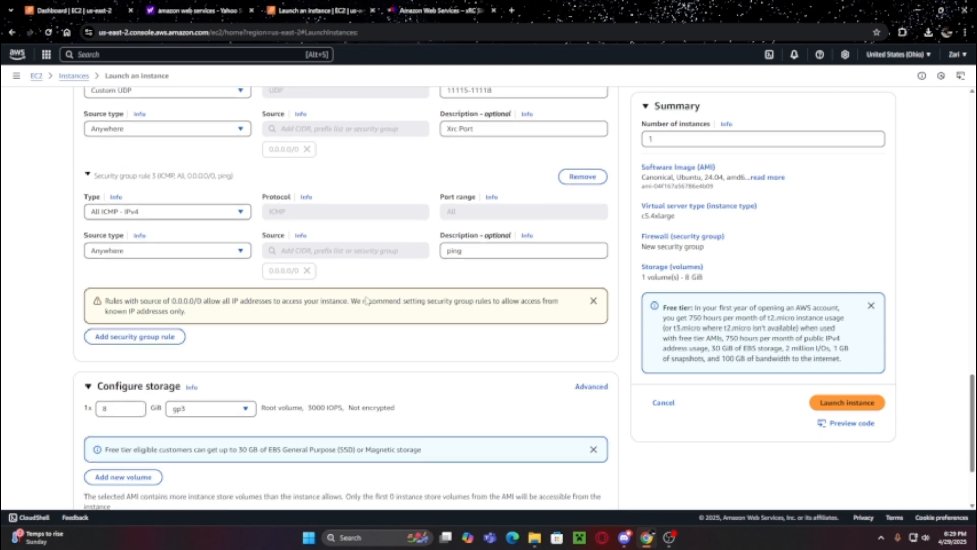
scroll(491, 321, "down", 12)
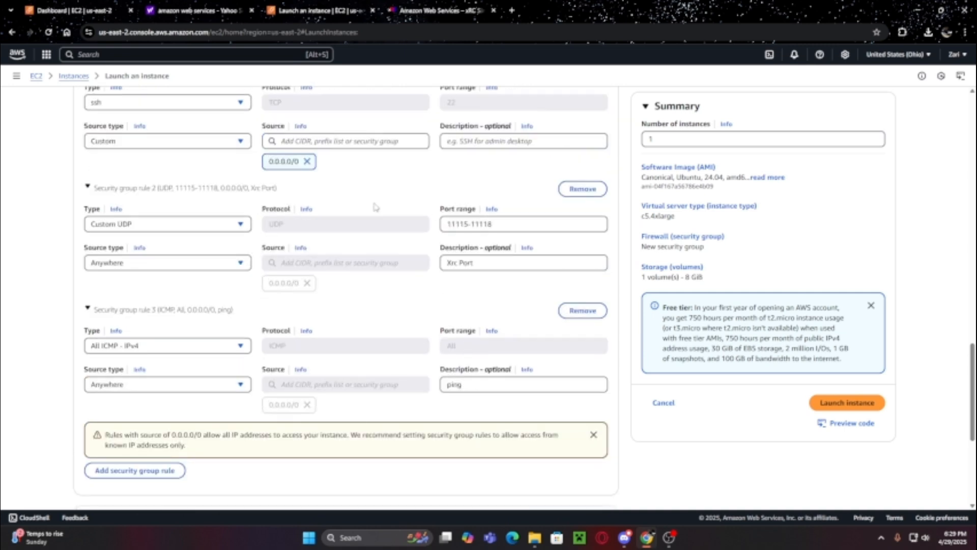
scroll(166, 165, "down", 4)
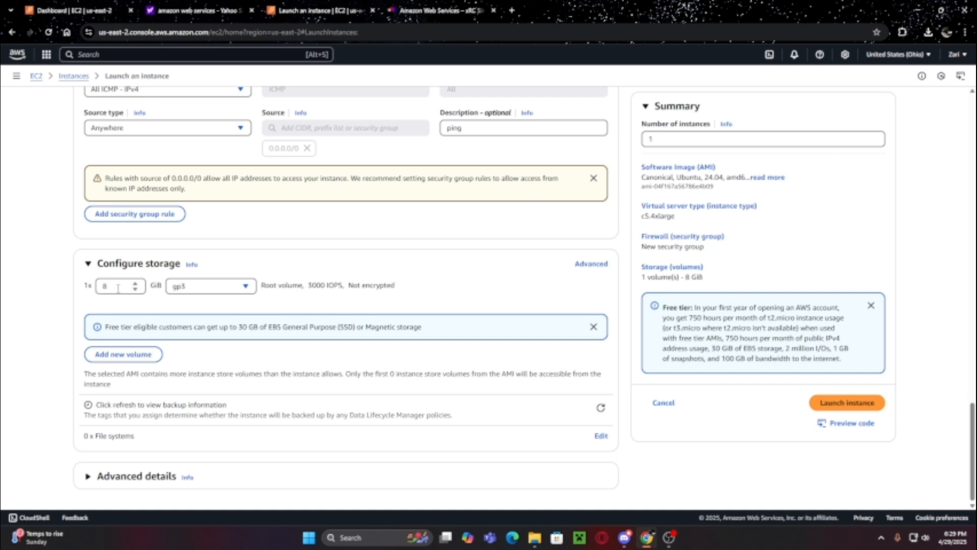
- Change the root gp3 volume size from 8 to 32 GiB in Configure storage
triple_click(110, 292)
left_click(115, 288)
type("32")
left_click(401, 269)
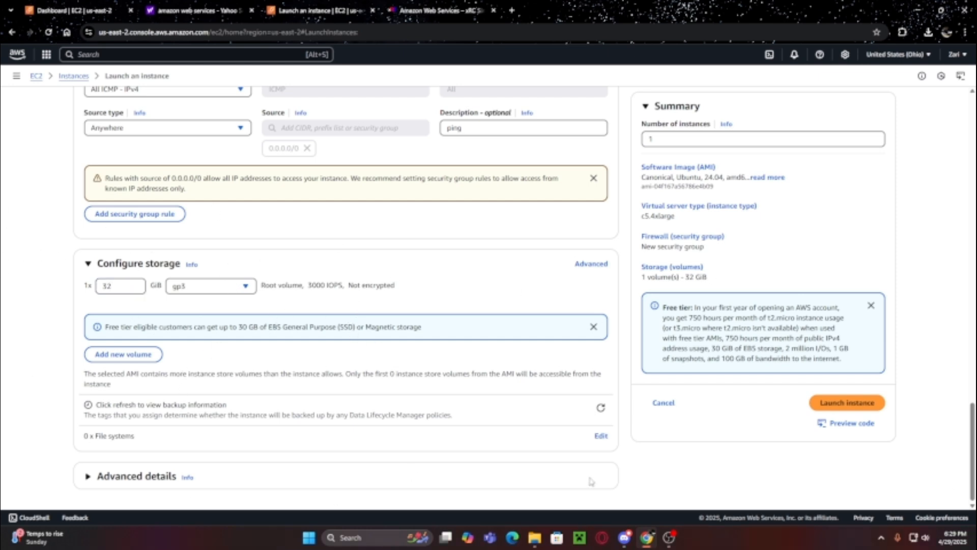
scroll(183, 372, "up", 1)
scroll(865, 447, "up", 1)
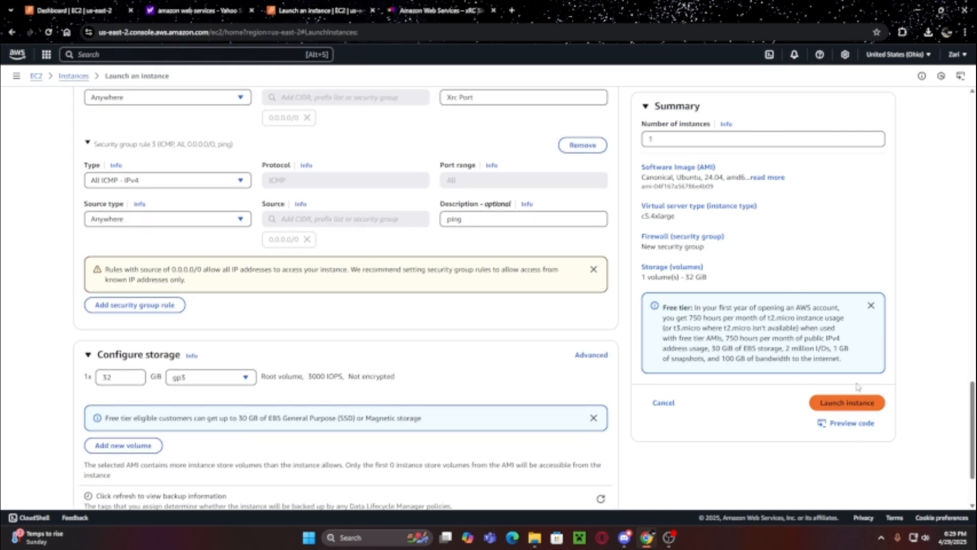
- Launch the configured instance and, after the success banner, return to the EC2 dashboard
left_click(855, 406)
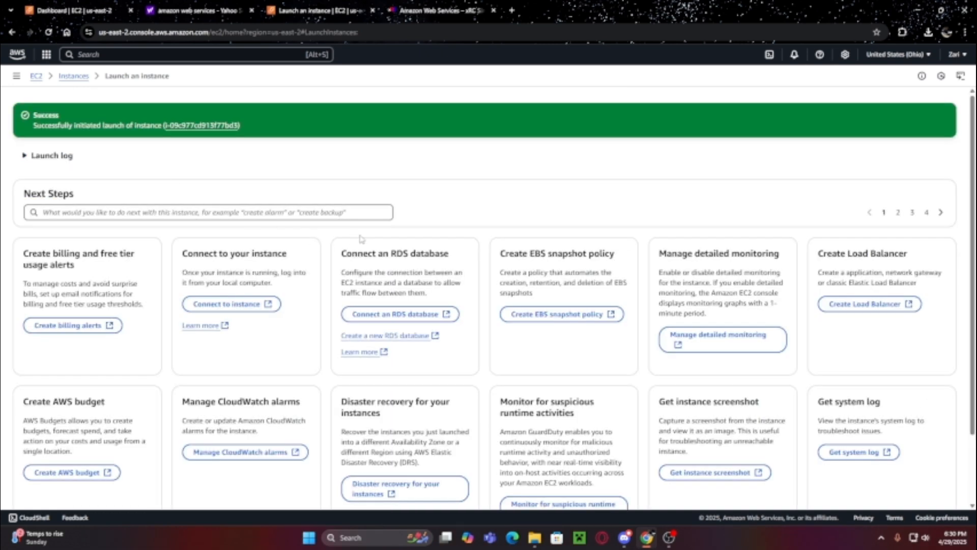
left_click_drag(60, 126, 148, 126)
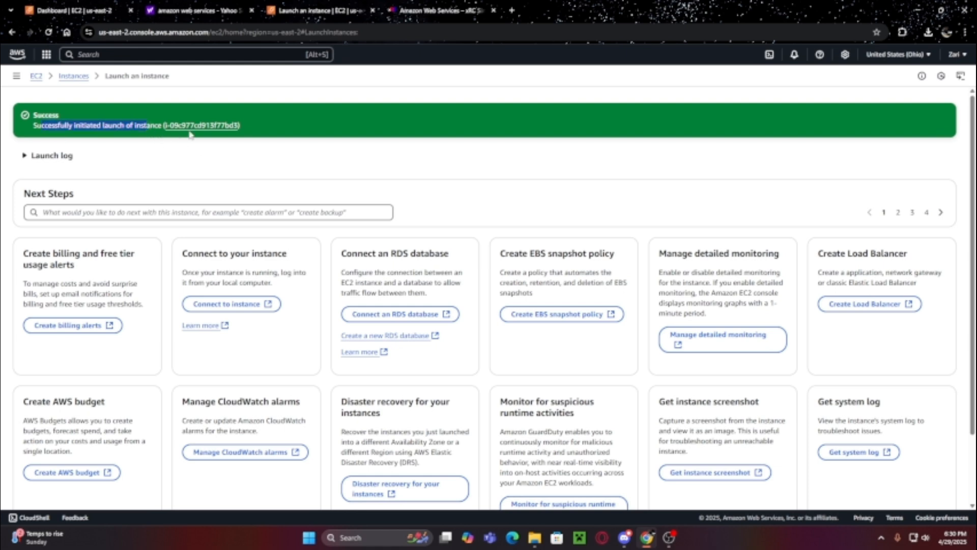
left_click(36, 77)
- Refresh the Instances list and select the Tutorial c5.4xlarge instance to view its public IPv4
left_click(37, 186)
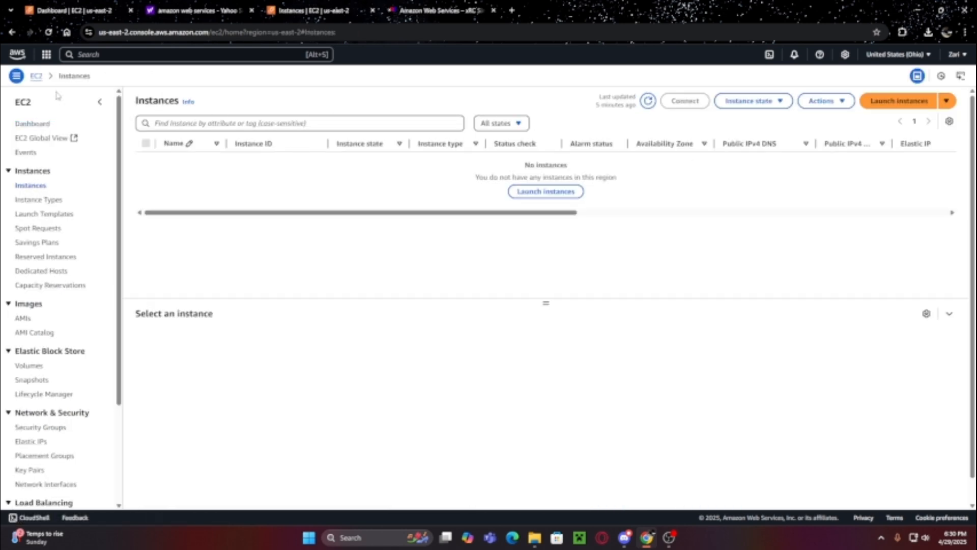
left_click(648, 101)
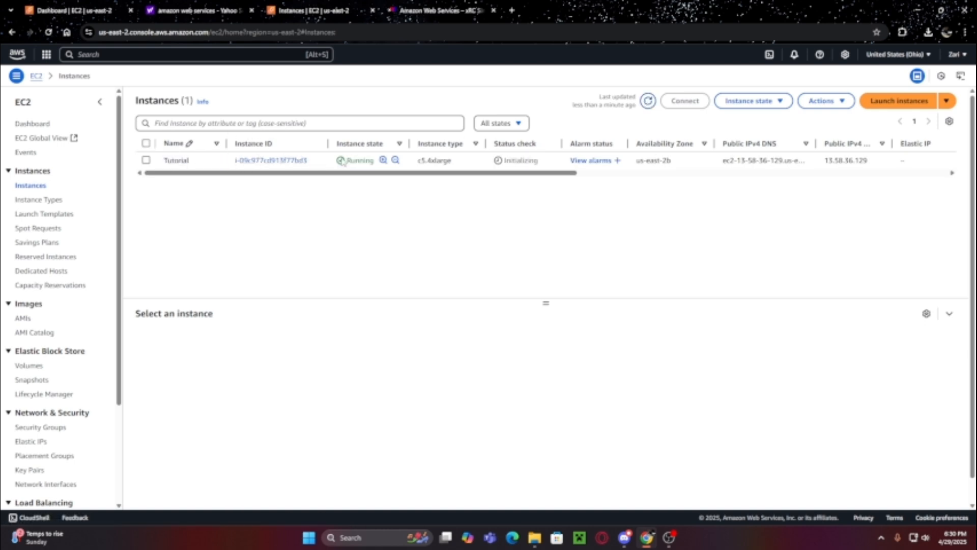
left_click_drag(345, 161, 374, 160)
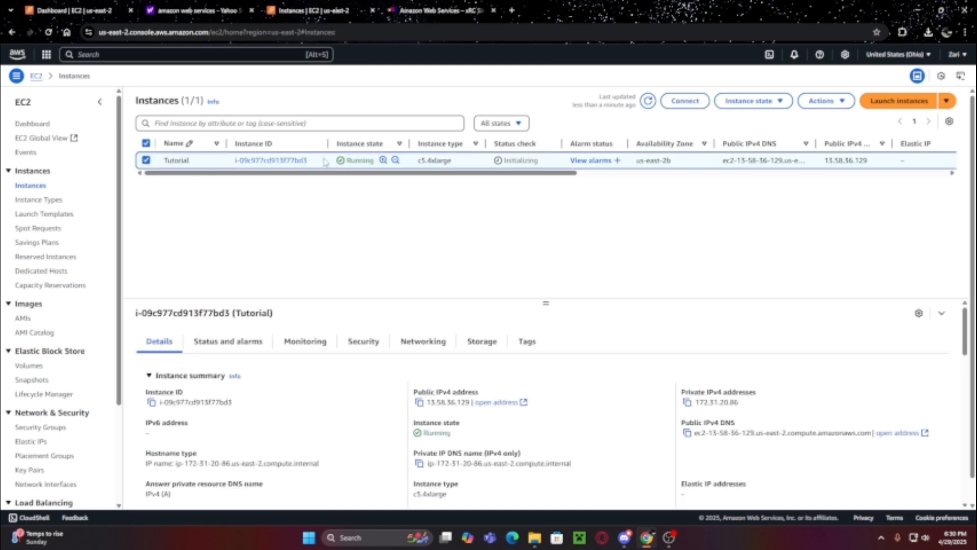
right_click(186, 162)
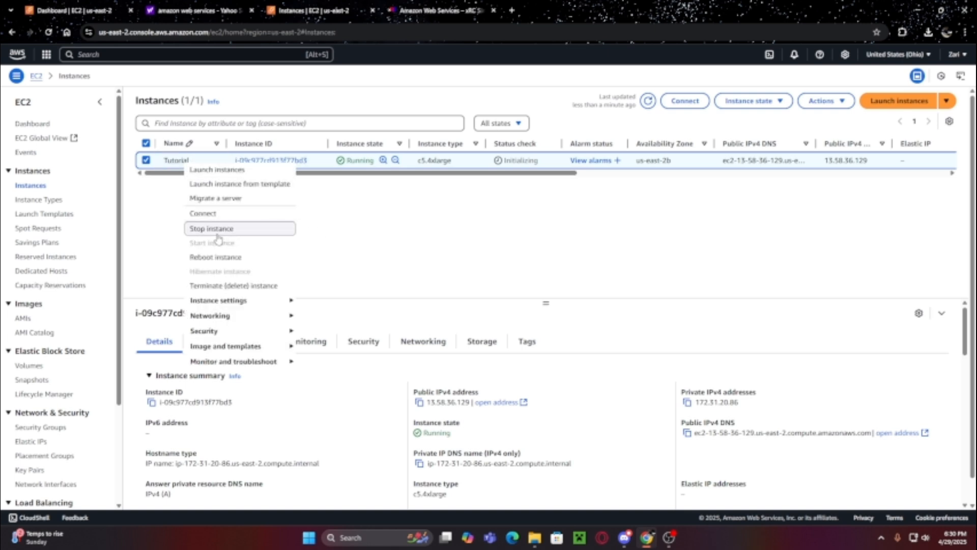
left_click(409, 271)
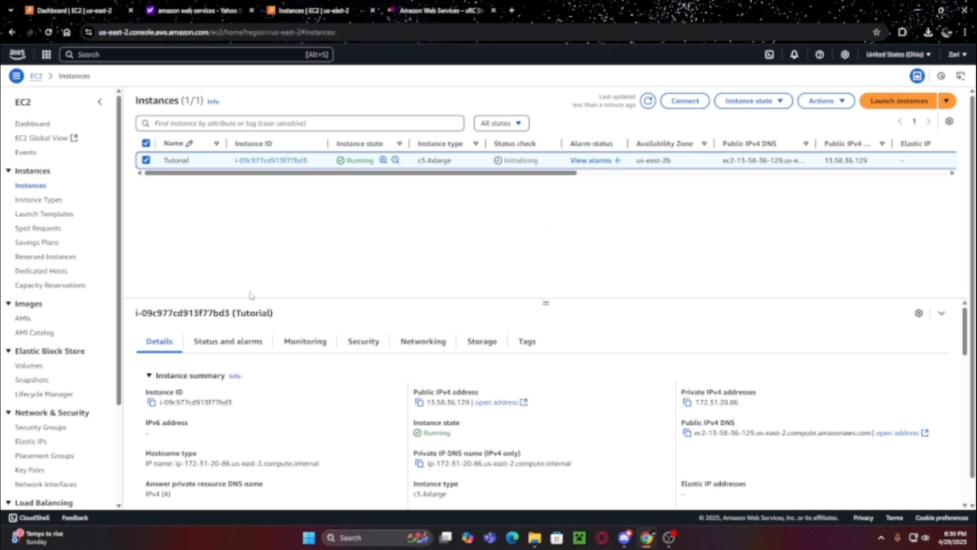
- Follow the xRC Sim guide's Glass Onion Blog link on to the PuTTY download page
left_click(423, 10)
scroll(438, 349, "down", 8)
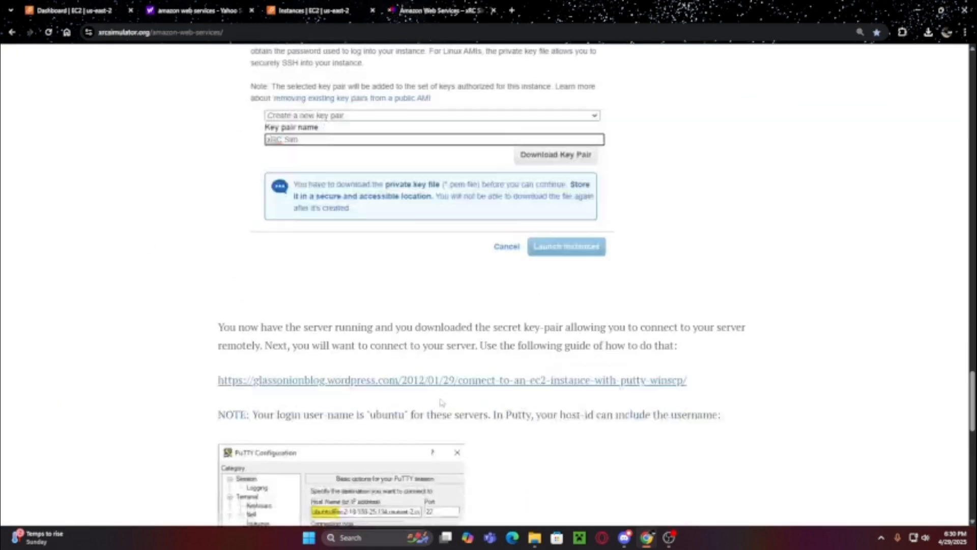
scroll(439, 349, "down", 1)
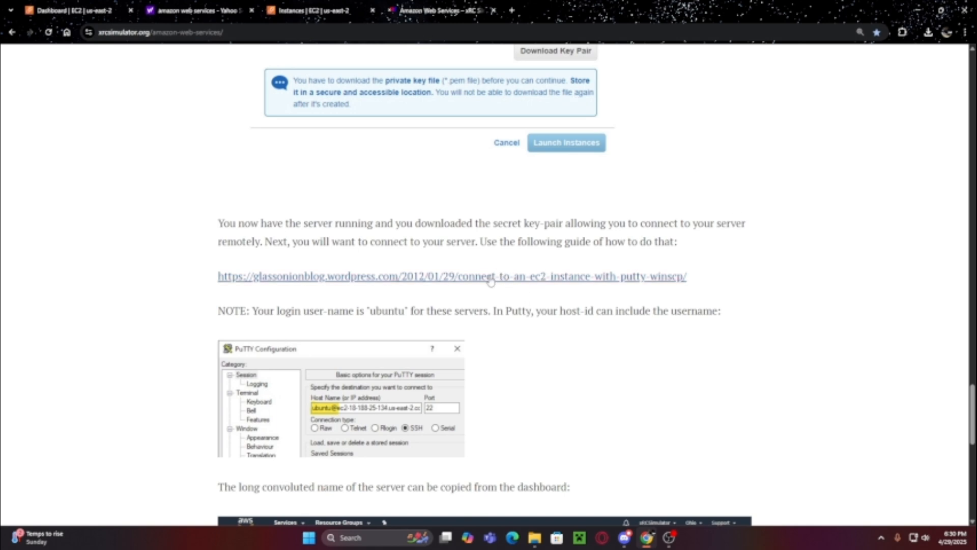
left_click(257, 277)
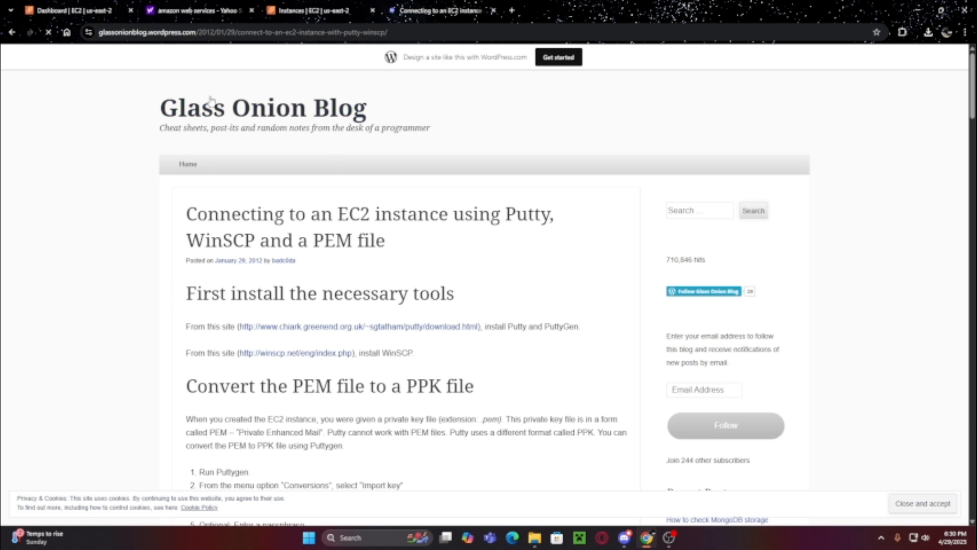
scroll(563, 294, "down", 1)
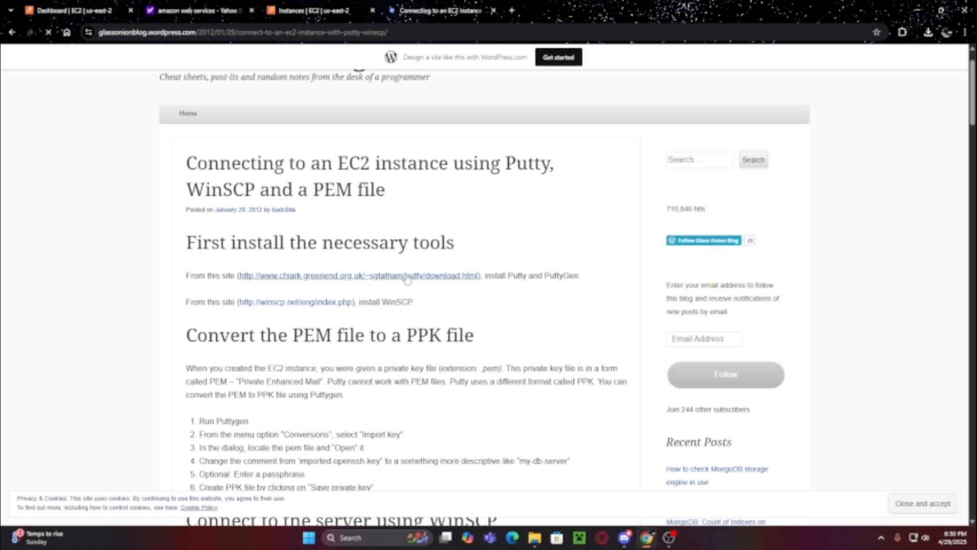
left_click(388, 276)
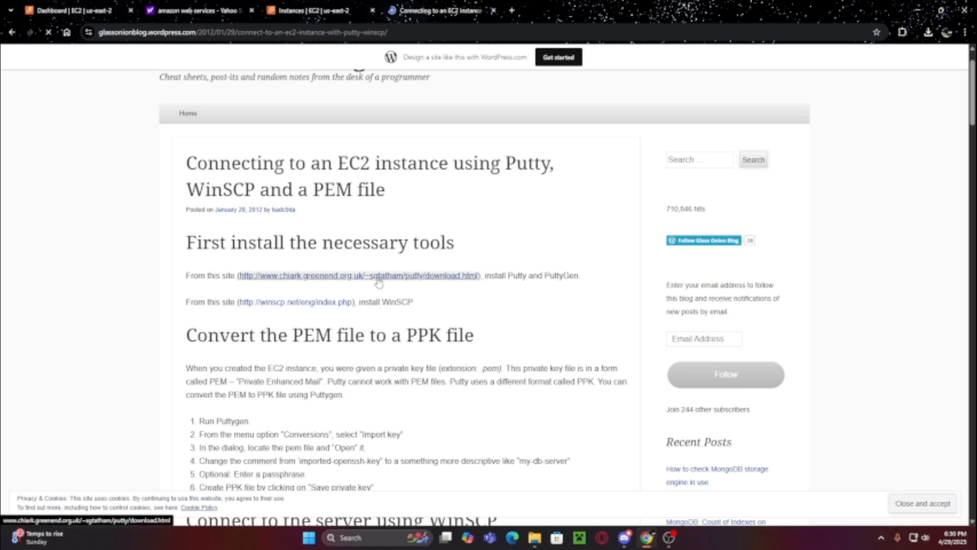
- Locate the 64-bit x86 installer and puttygen.exe on the PuTTY 0.83 download page
scroll(497, 146, "down", 1)
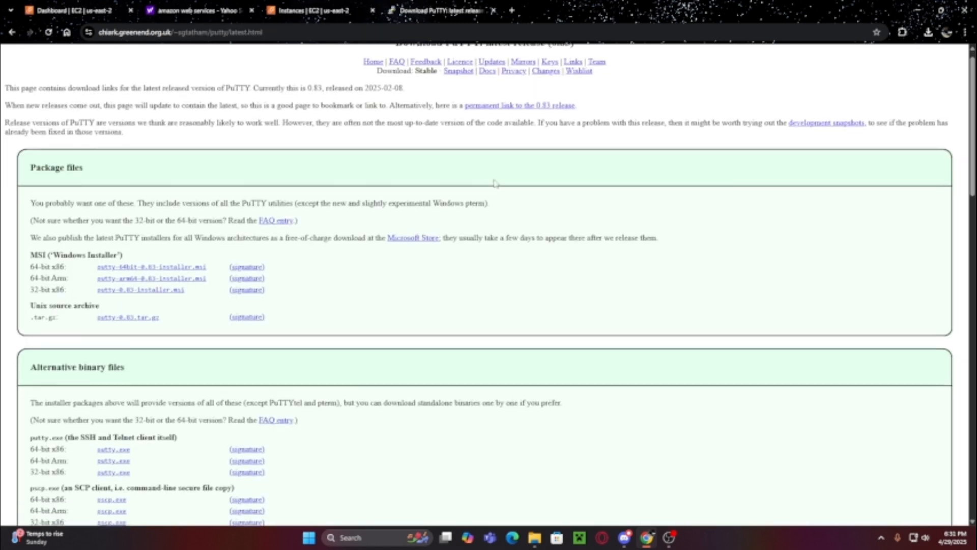
left_click_drag(30, 228, 57, 228)
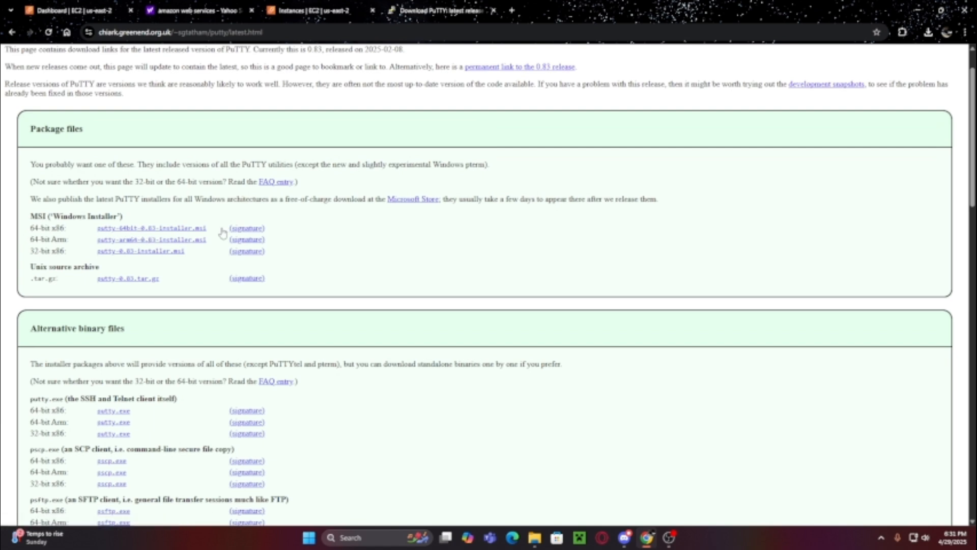
scroll(215, 212, "down", 8)
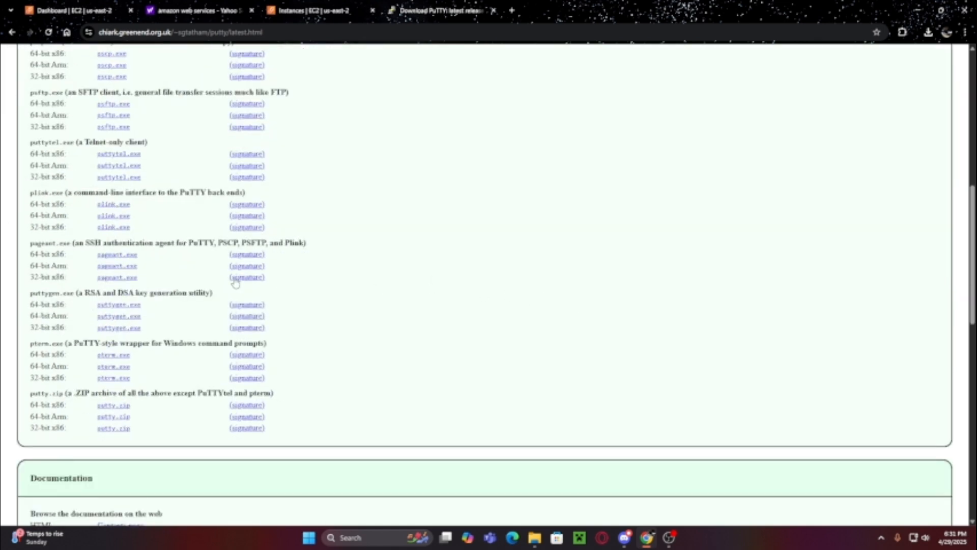
left_click_drag(31, 304, 188, 295)
left_click(32, 298)
left_click(562, 281)
- Launch PuTTYgen from Windows search and choose Conversions > Import key
left_click(371, 537)
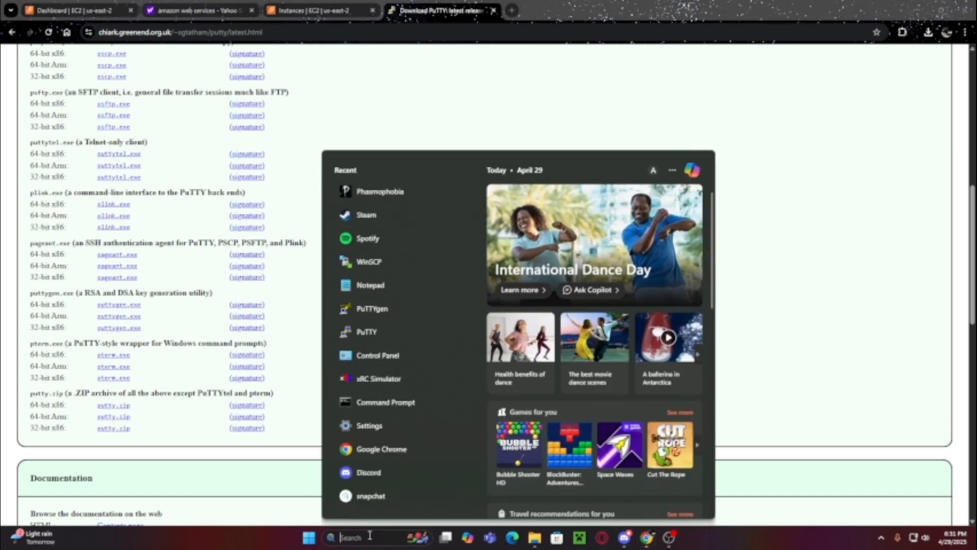
type("puttygen")
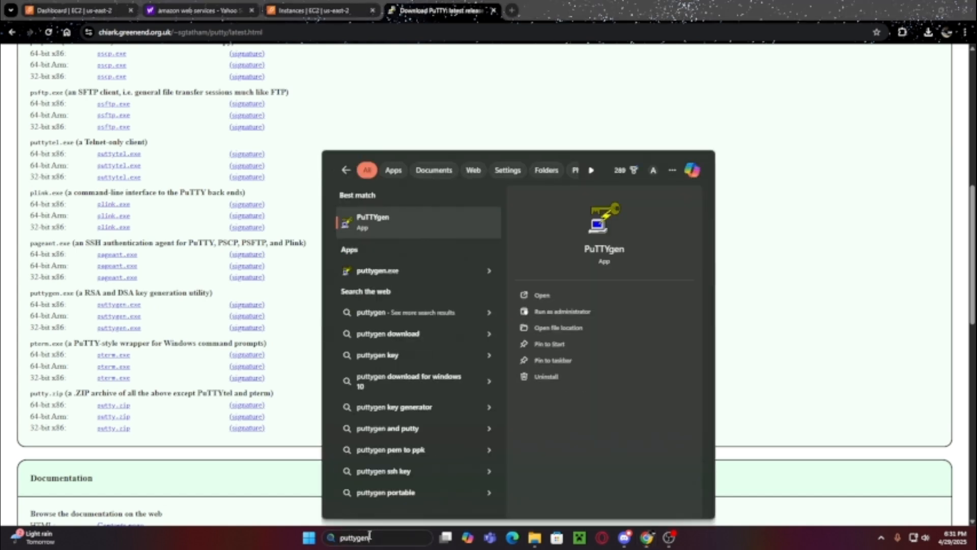
left_click(540, 295)
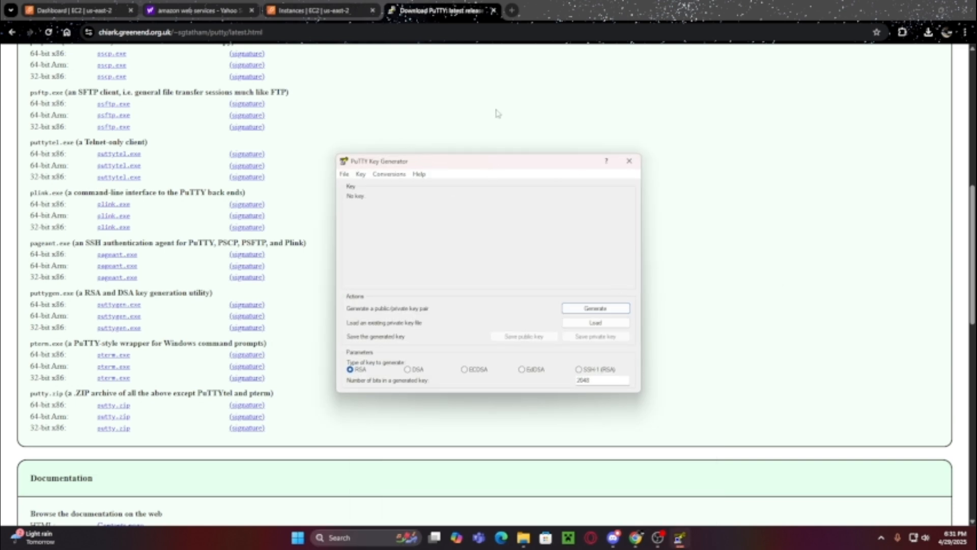
left_click(389, 174)
mouse_move(419, 174)
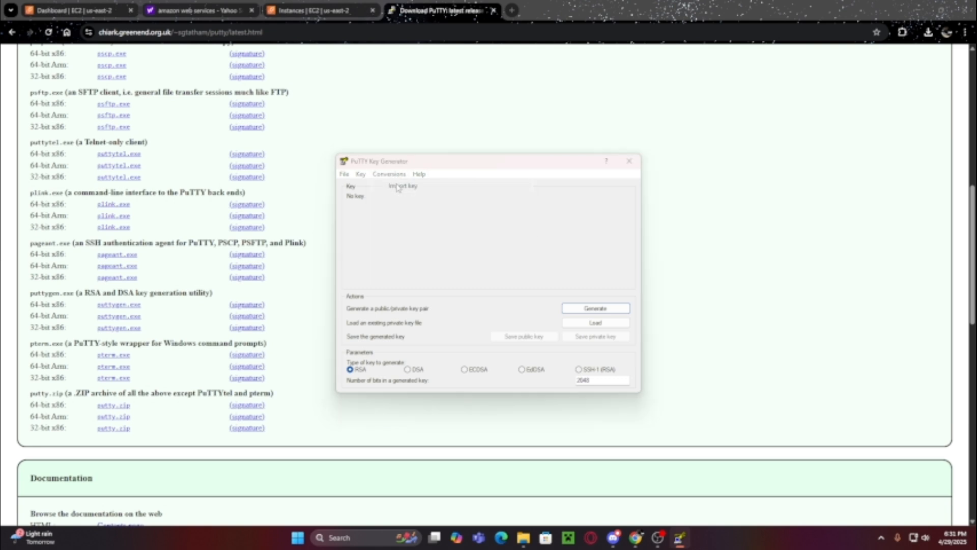
left_click(399, 186)
left_click_drag(575, 193, 728, 87)
- Load tutorial.pem into PuTTYgen and replace the key comment
left_click(620, 172)
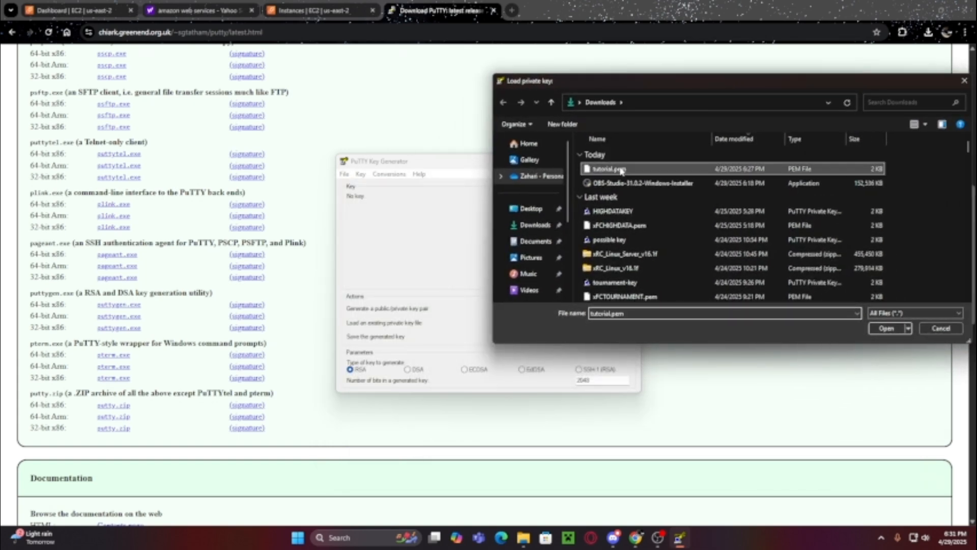
left_click(899, 333)
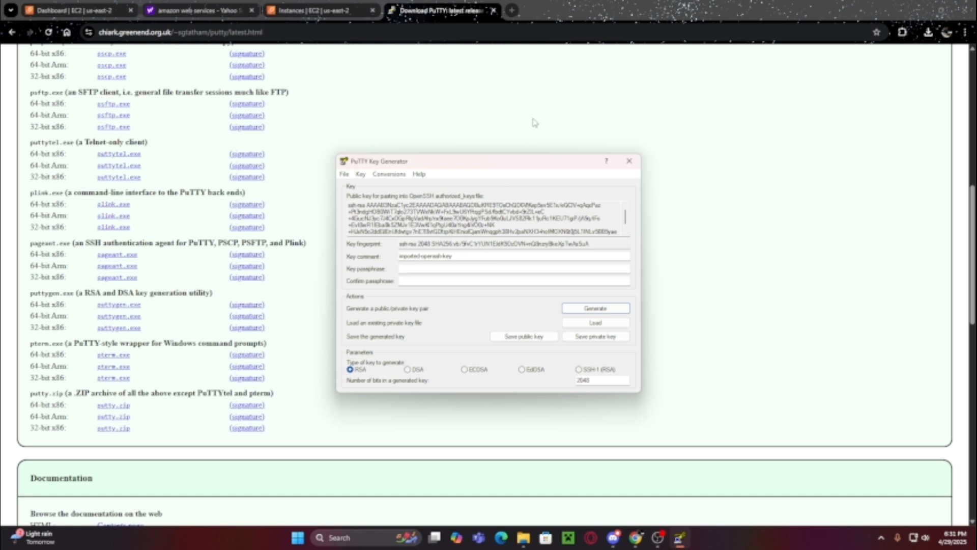
left_click_drag(498, 258, 372, 263)
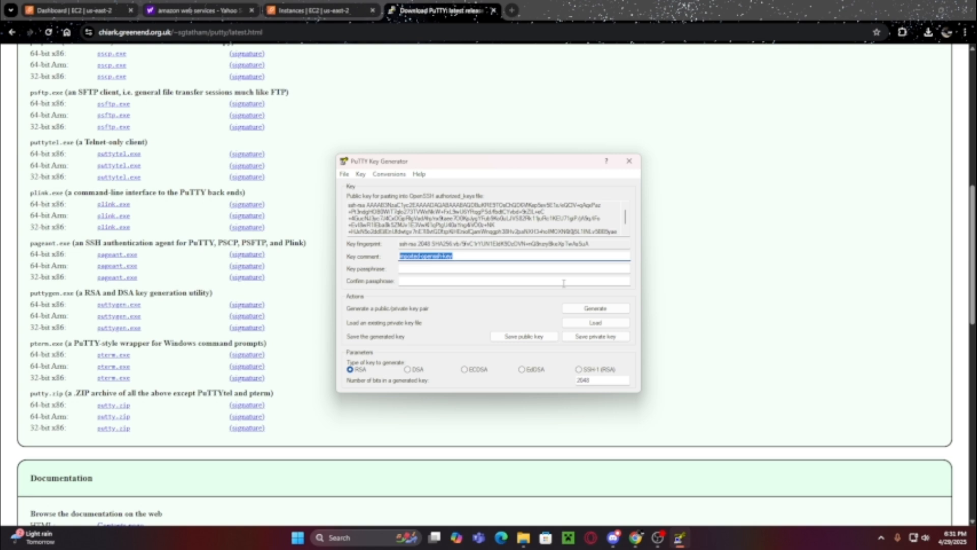
type("h")
left_click(542, 278)
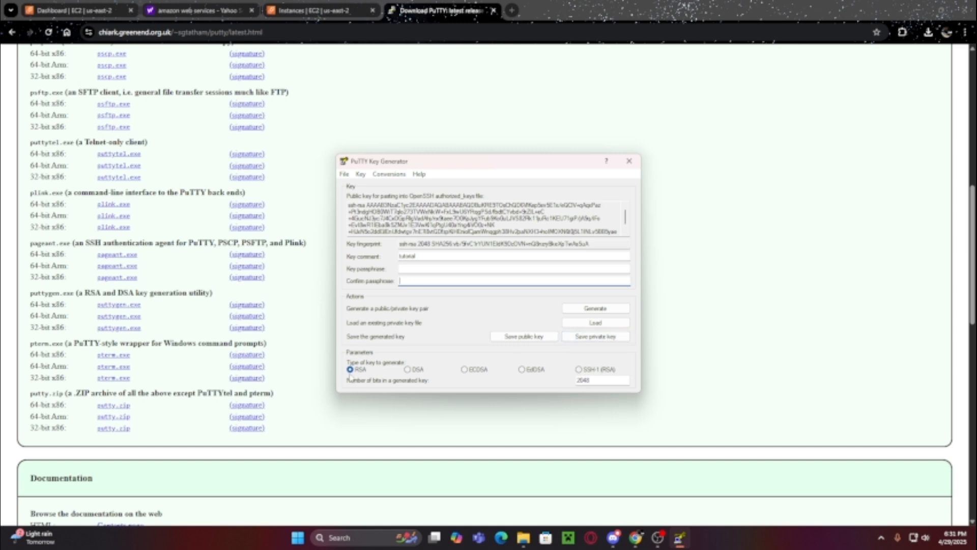
- Save the private key without a passphrase as tutorial.ppk, then return to the blog tutorial
left_click(583, 338)
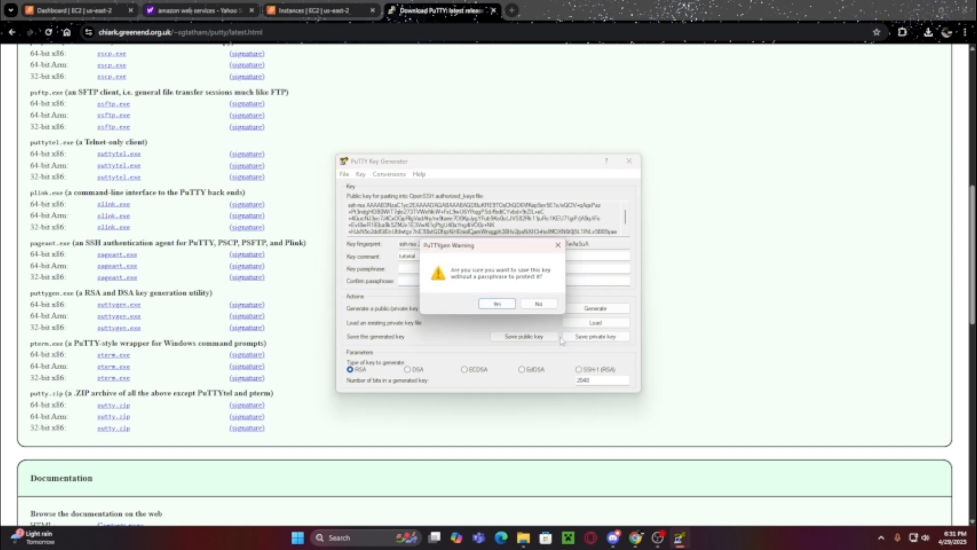
left_click(497, 303)
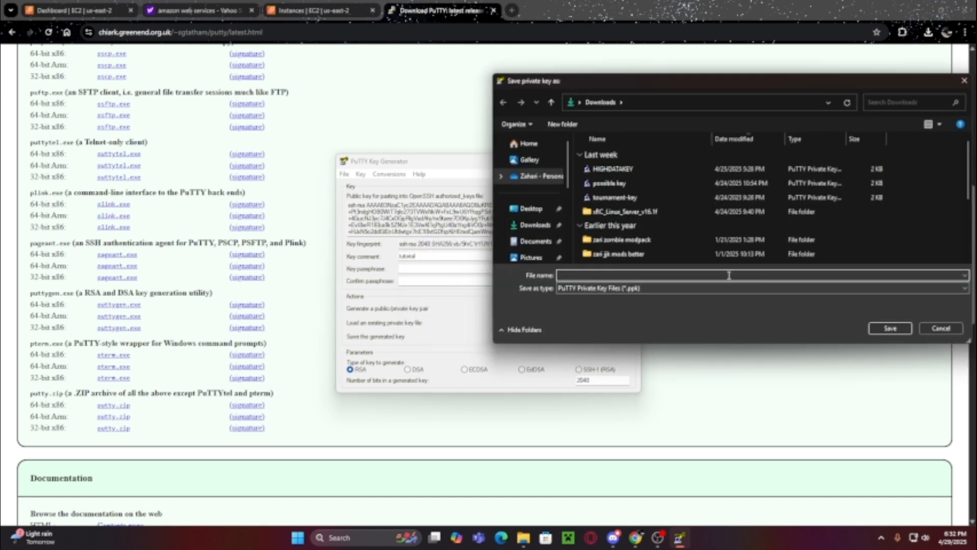
type("tutorial")
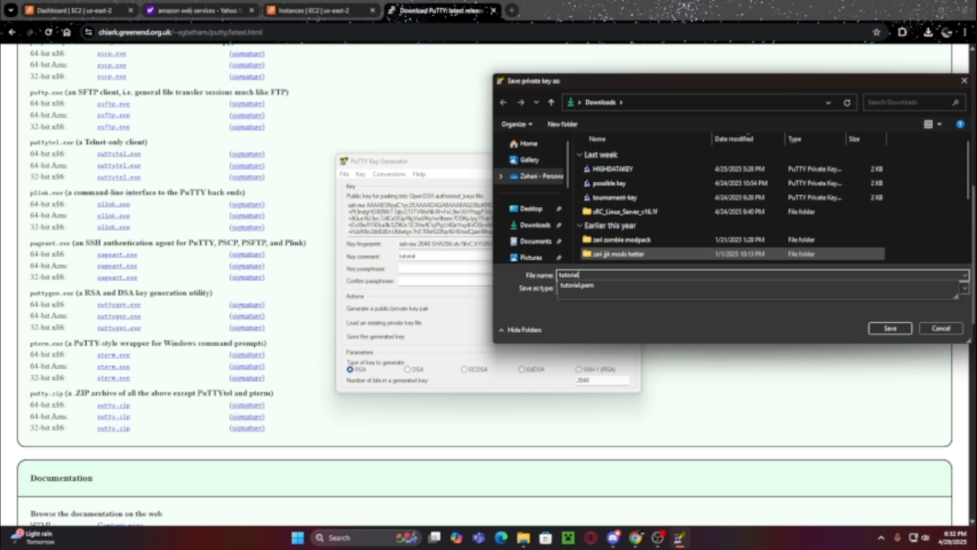
left_click(890, 328)
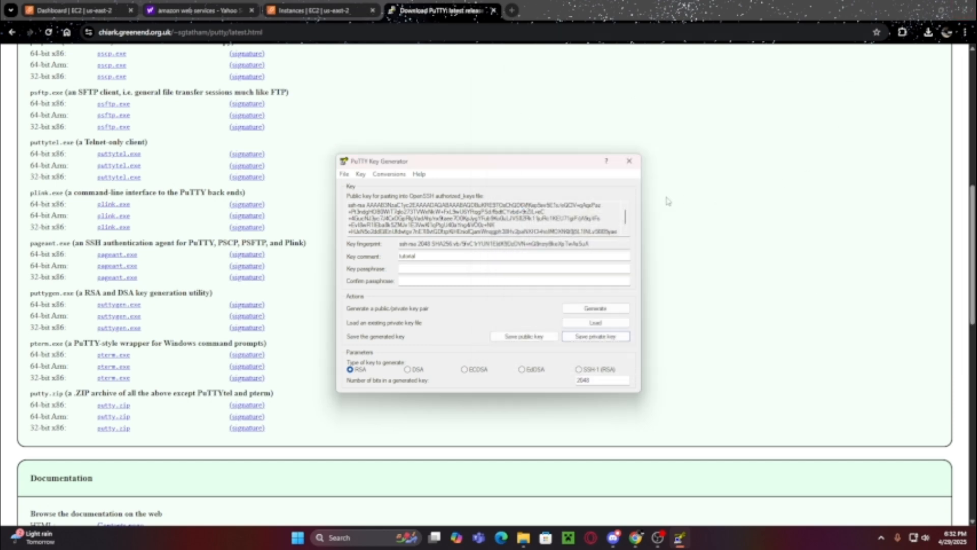
left_click_drag(517, 163, 735, 159)
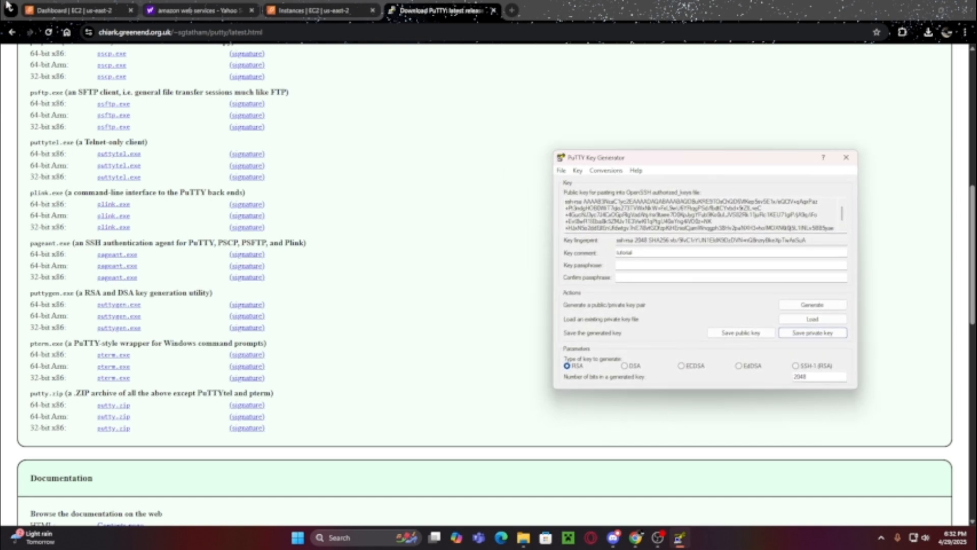
left_click(13, 34)
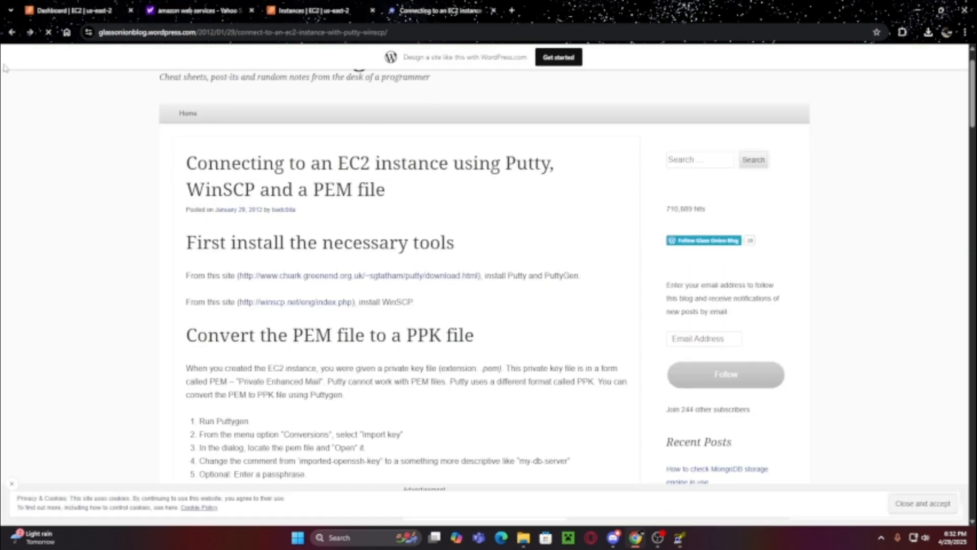
- Visit winscp.net from the tutorial, then launch the installed WinSCP app via Windows search
left_click(292, 305)
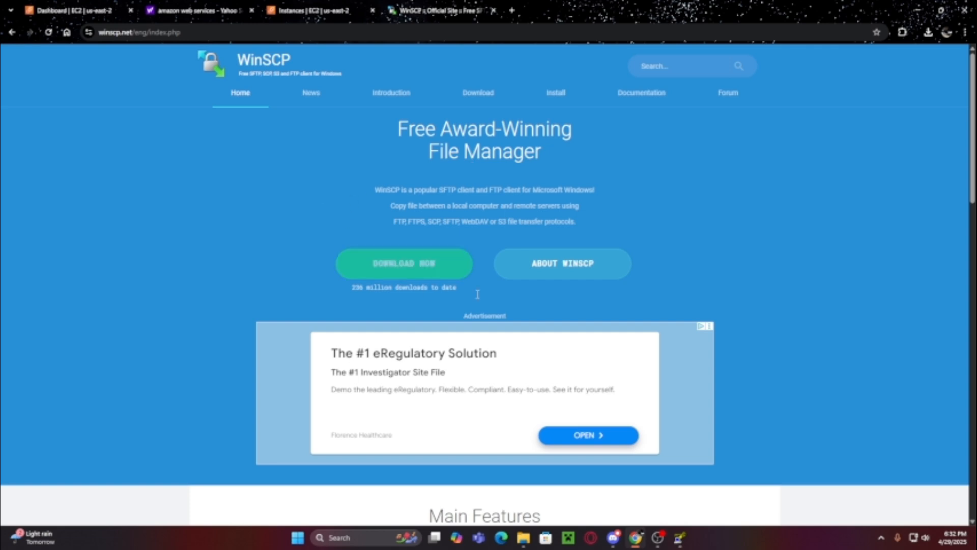
scroll(484, 209, "down", 5)
scroll(539, 224, "up", 5)
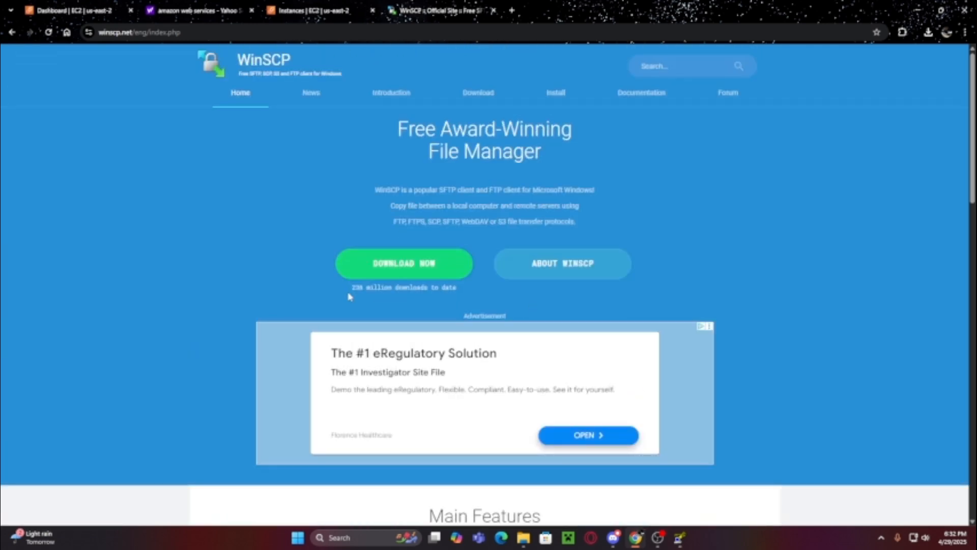
left_click(337, 540)
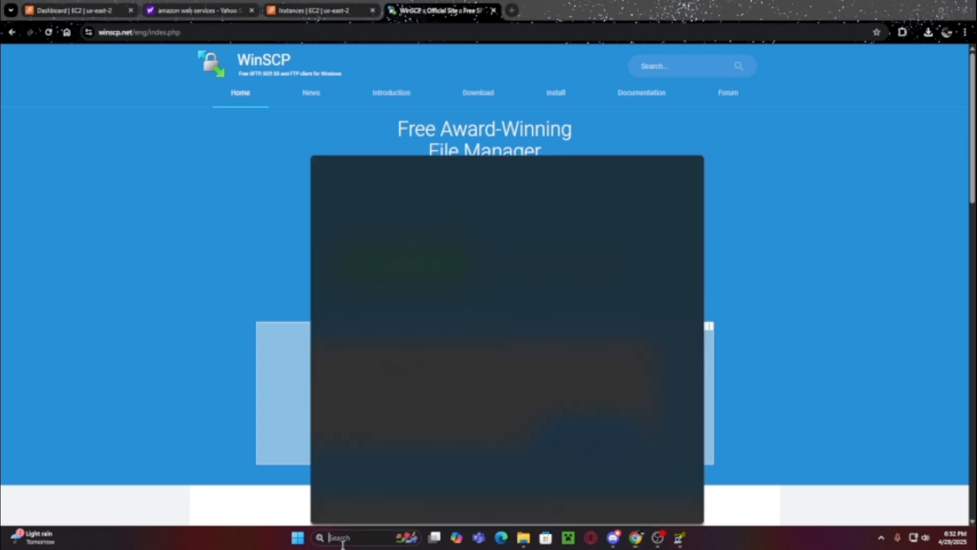
type("wins")
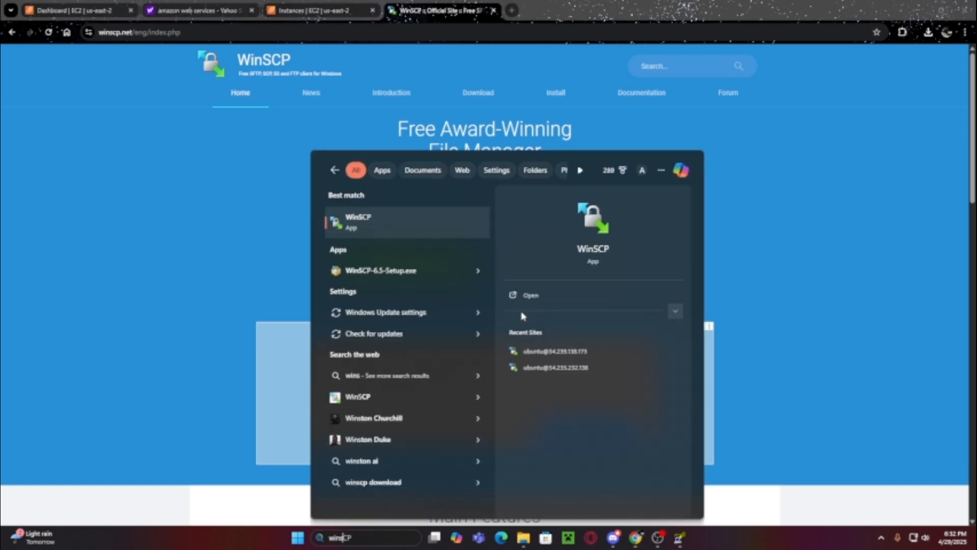
left_click(532, 298)
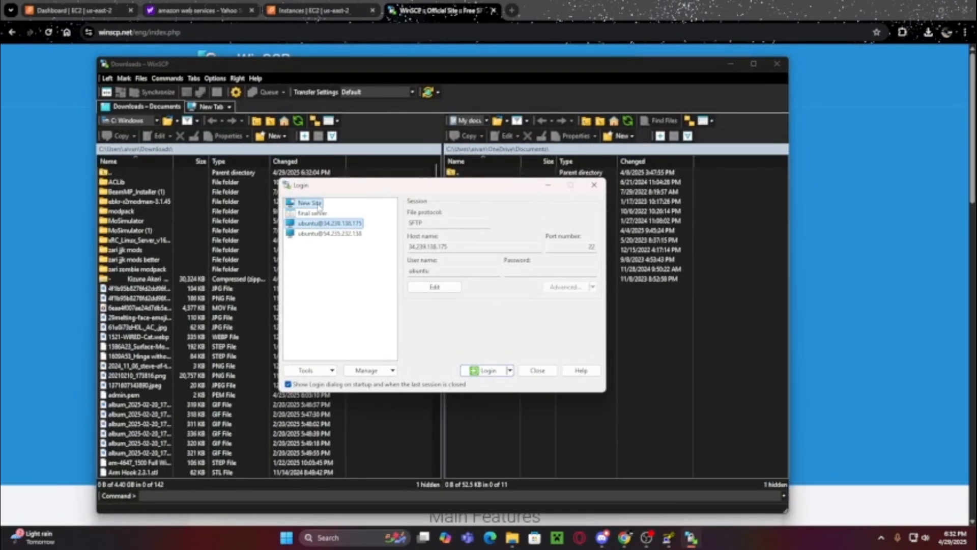
- Start a New Site in WinSCP's Login dialog, then bring up the EC2 Instances page for the address
left_click(318, 204)
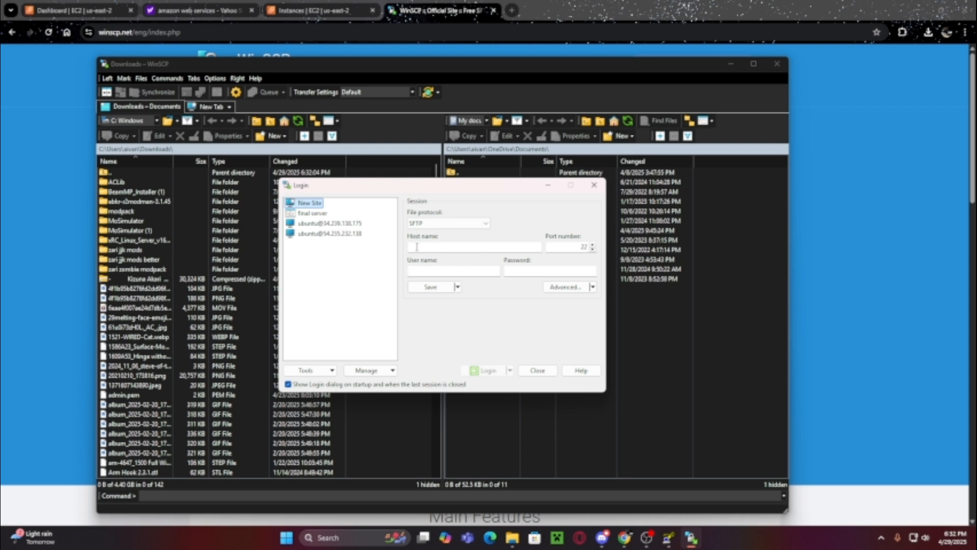
left_click(437, 247)
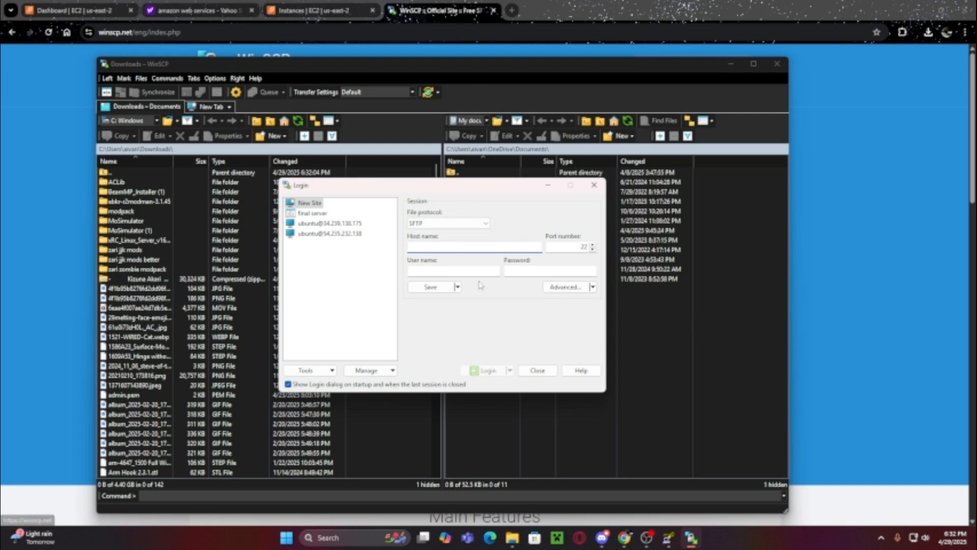
left_click(359, 11)
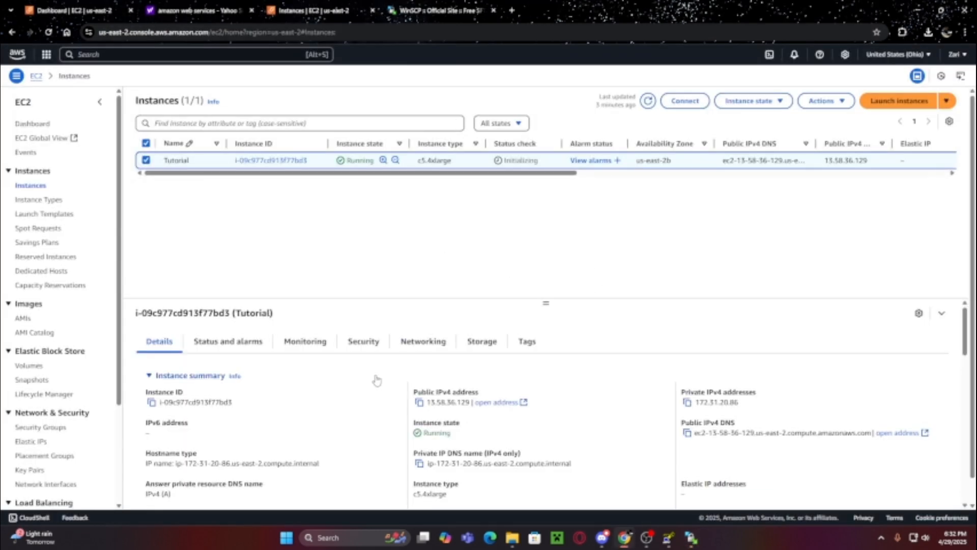
- Copy the instance's public IPv4 address 13.58.36.129 from the EC2 Details tab and return to WinSCP
left_click_drag(413, 392, 486, 393)
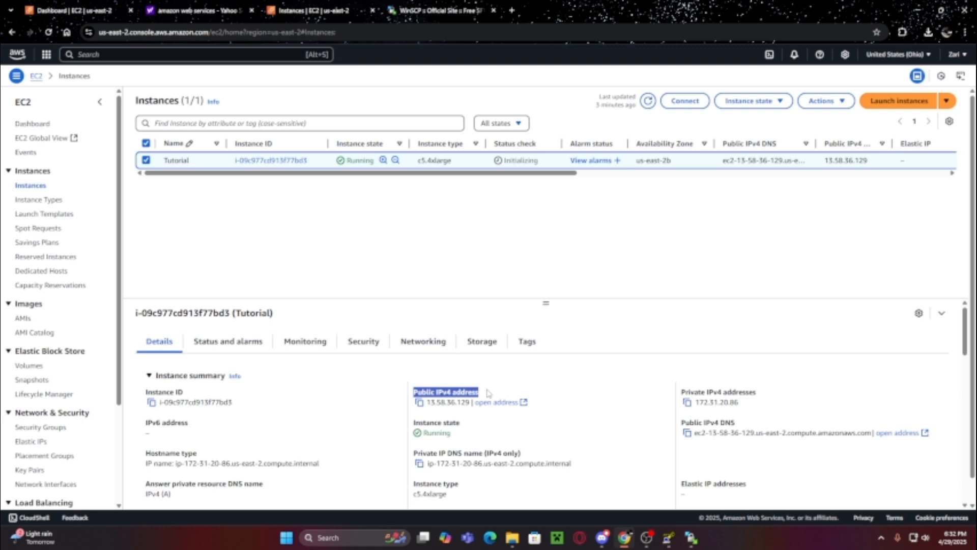
left_click(428, 420)
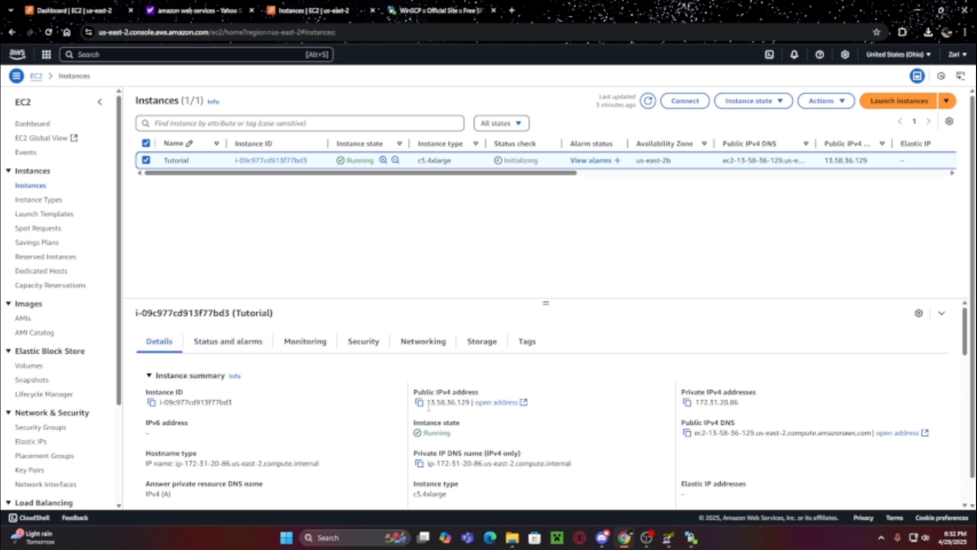
left_click_drag(429, 402, 469, 416)
key("ctrl+c")
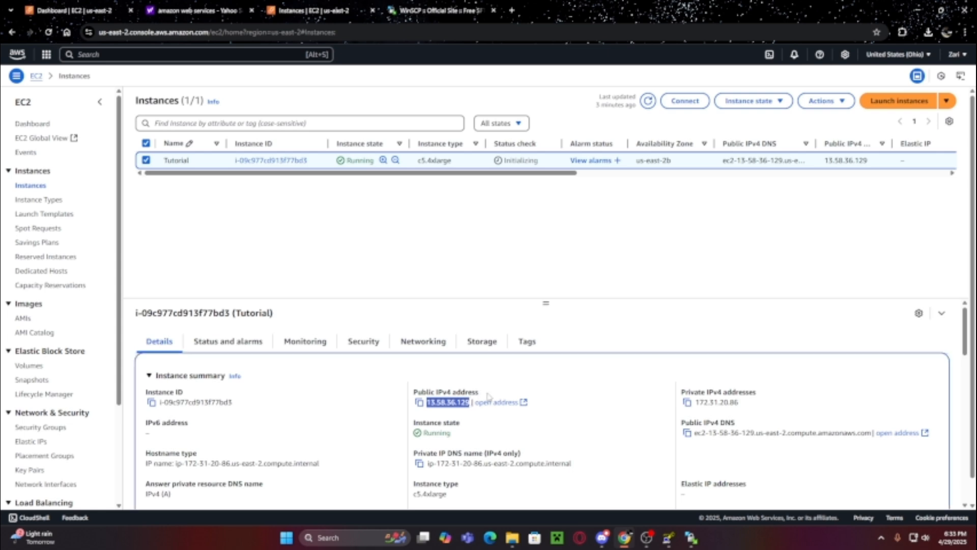
left_click(636, 311)
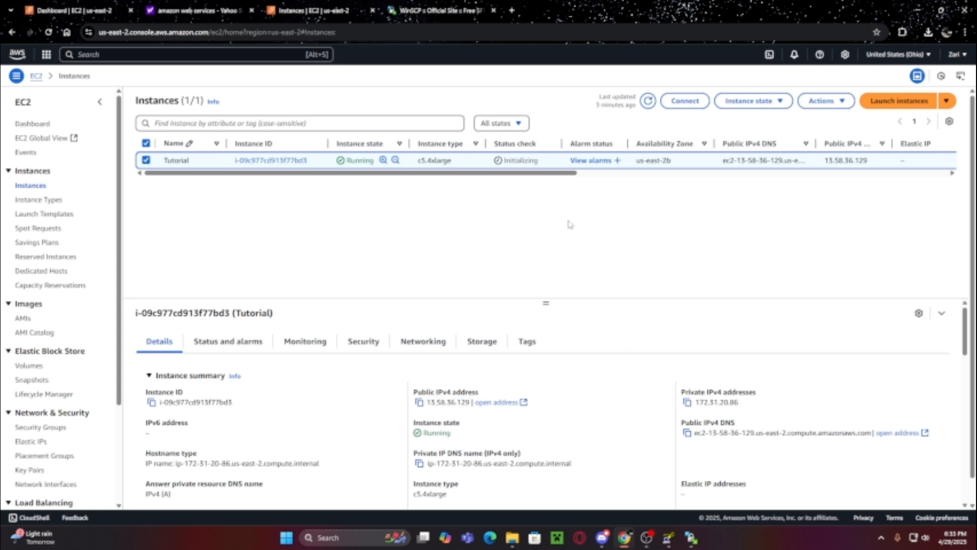
left_click(702, 538)
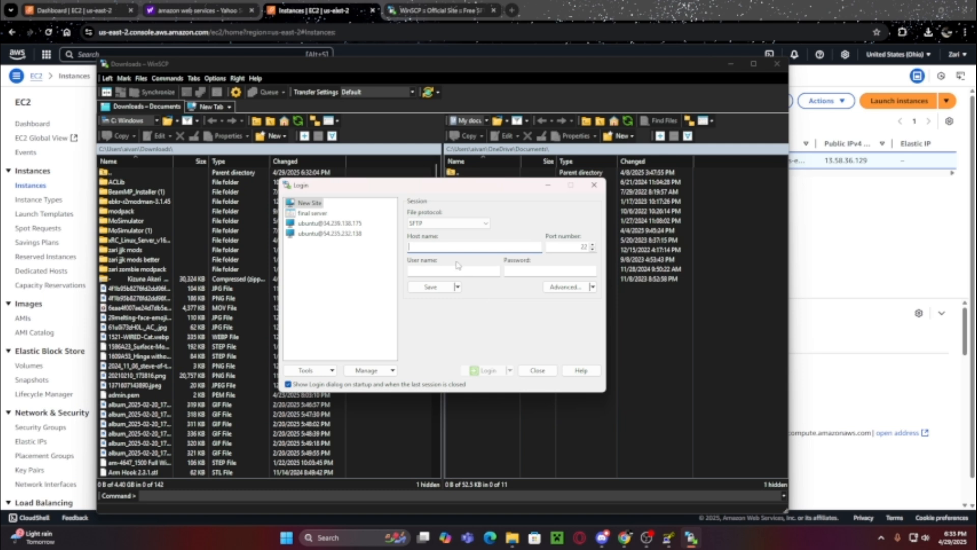
- Set the new site's host name to 13.58.36.129 and user name to ubuntu, opening Advanced settings
key("ctrl+v")
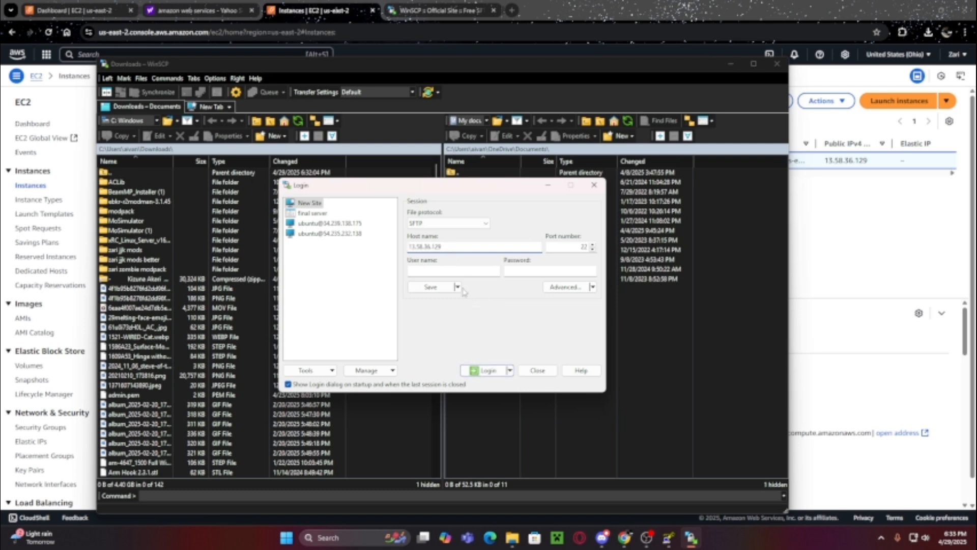
left_click(429, 273)
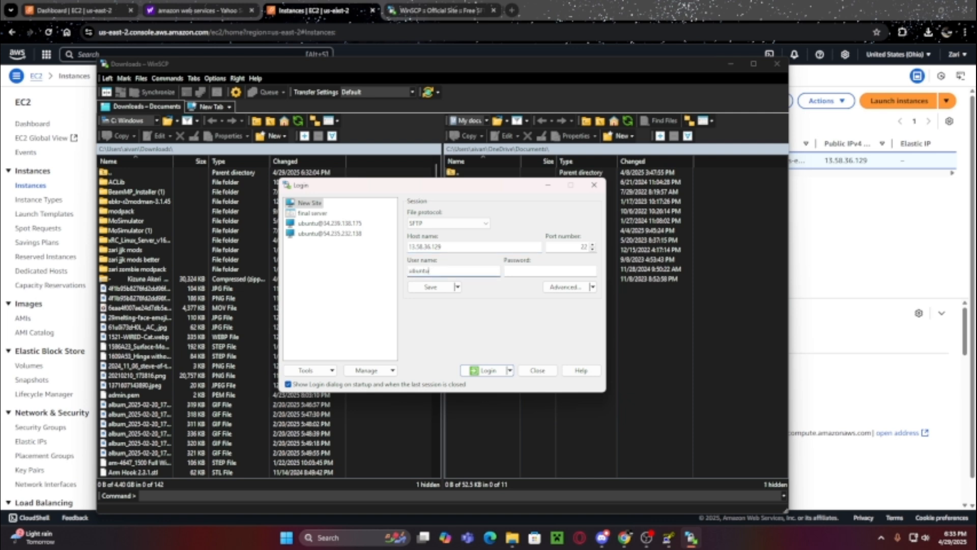
left_click(558, 288)
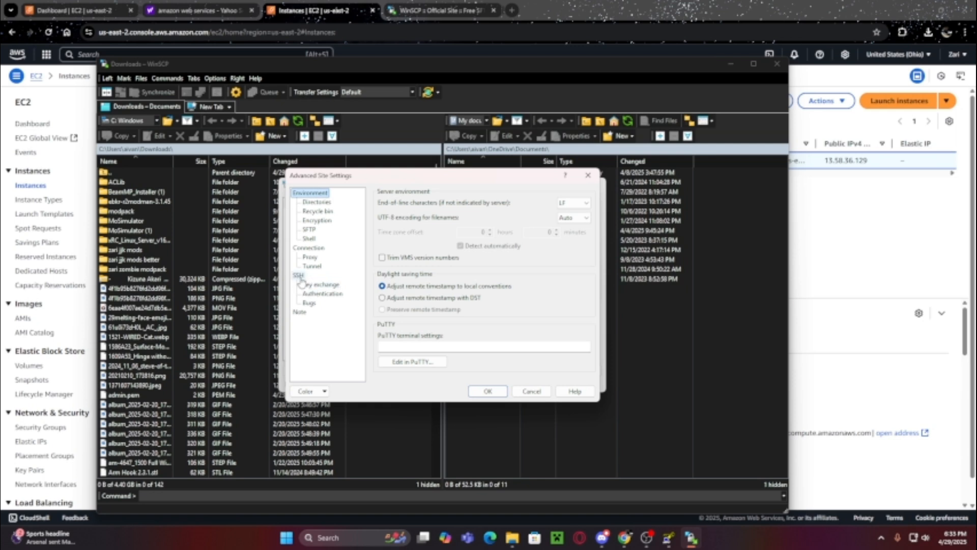
- Use tutorial.ppk from Downloads as the site's SSH authentication private key and confirm
left_click(322, 295)
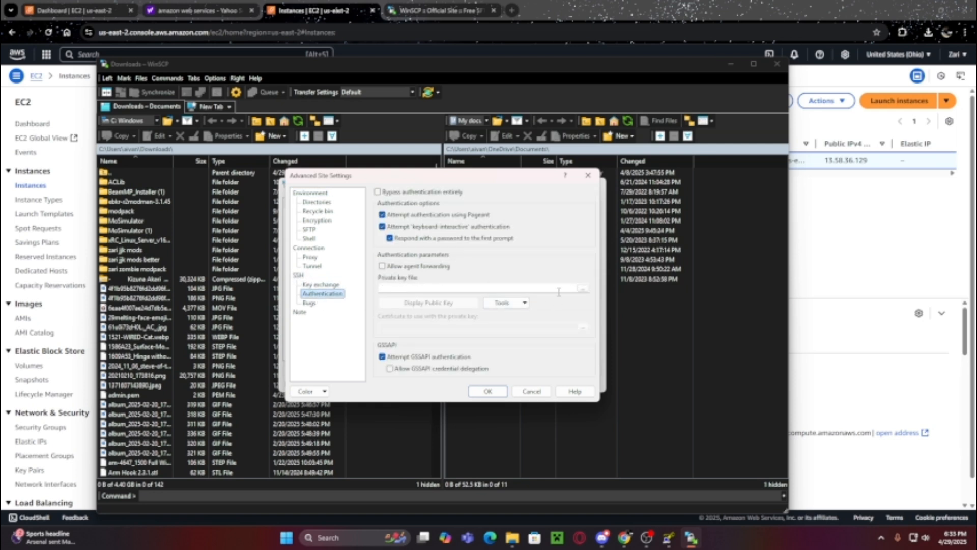
left_click(583, 289)
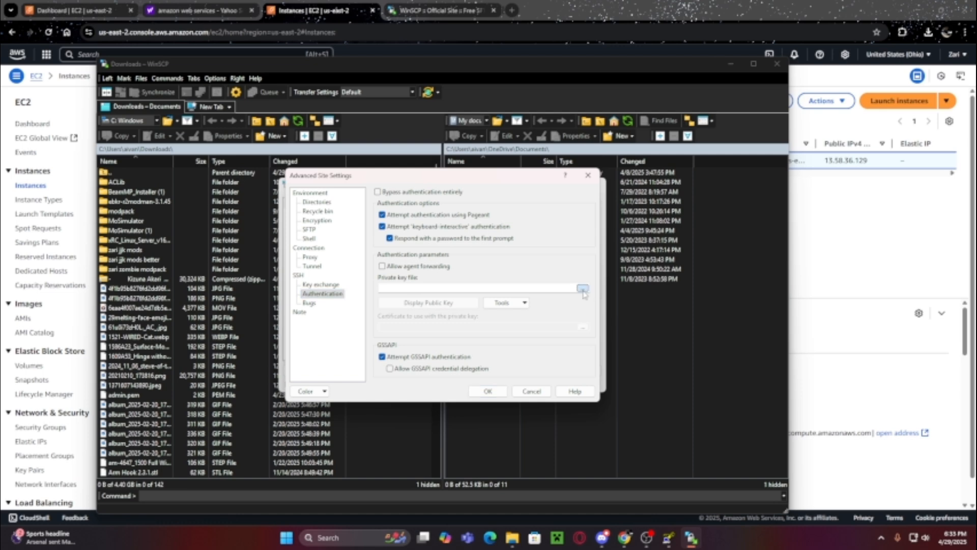
left_click(395, 279)
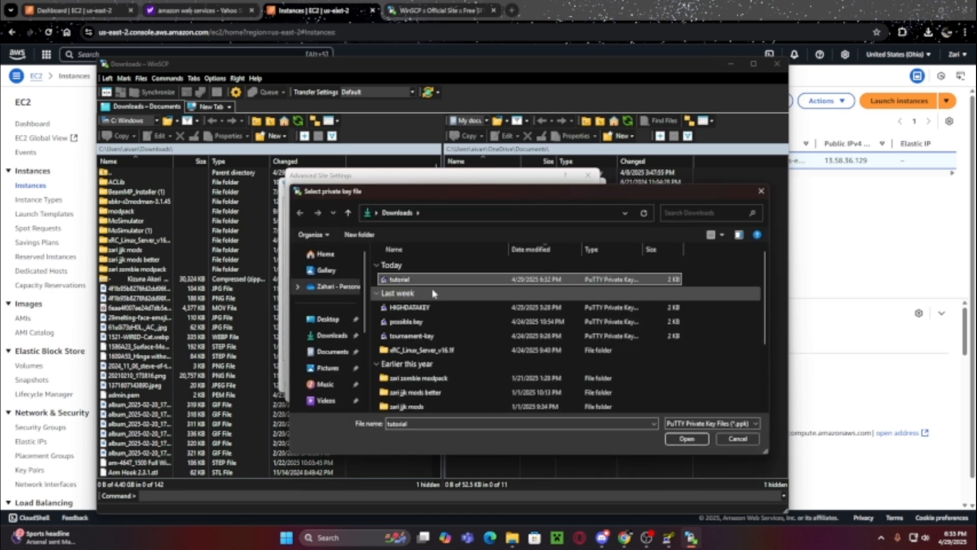
left_click(686, 439)
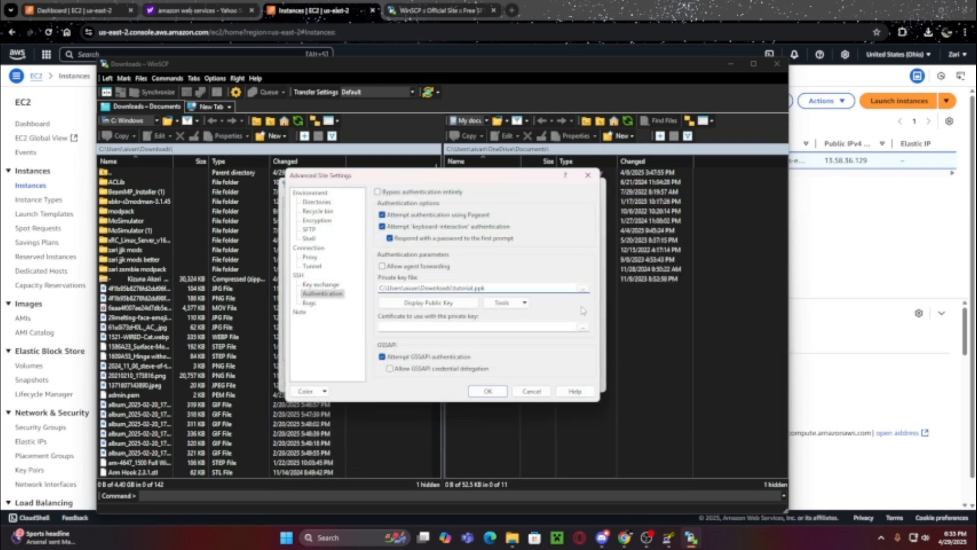
left_click(486, 391)
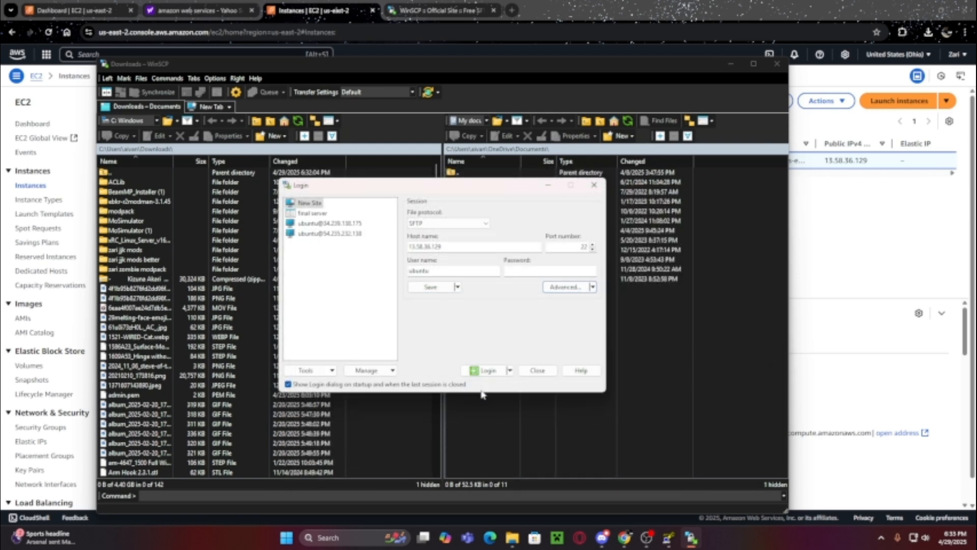
left_click(424, 289)
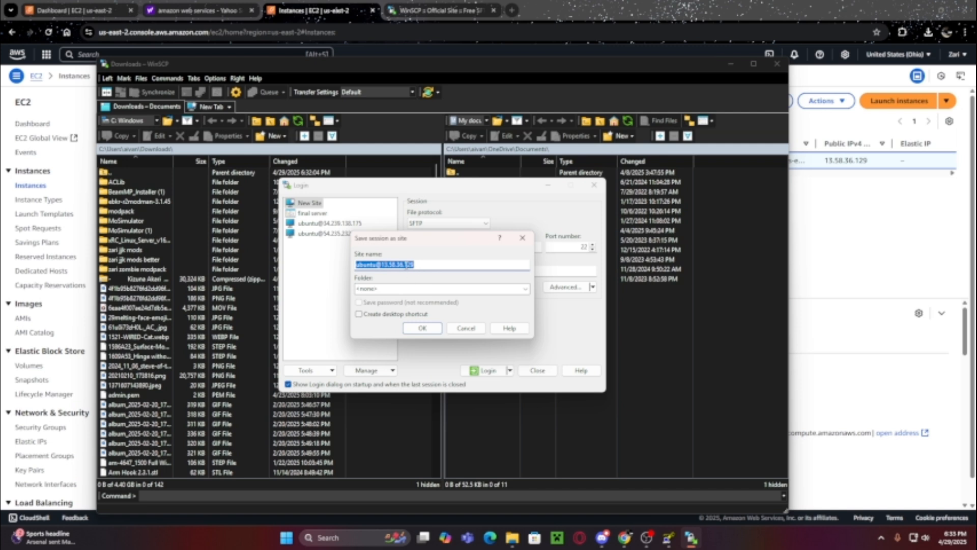
left_click(367, 315)
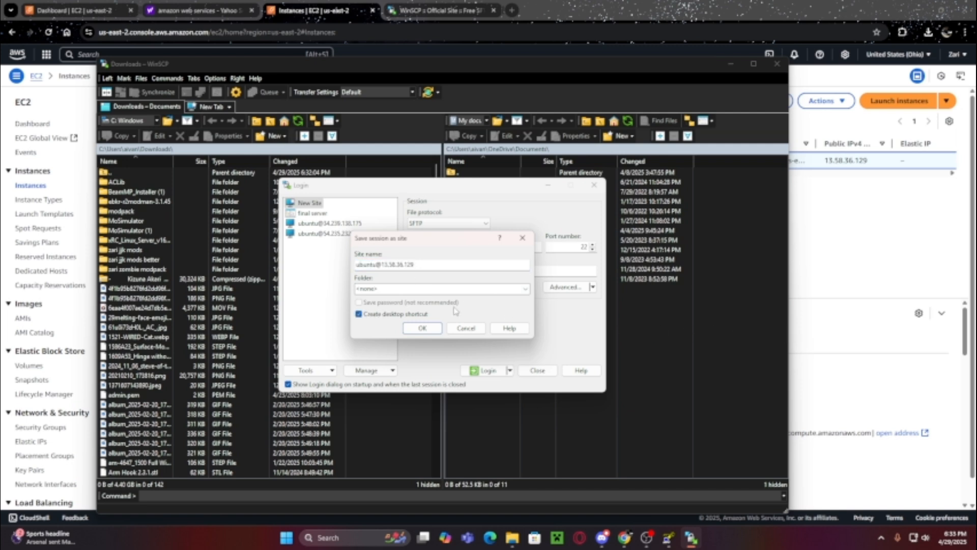
left_click(410, 331)
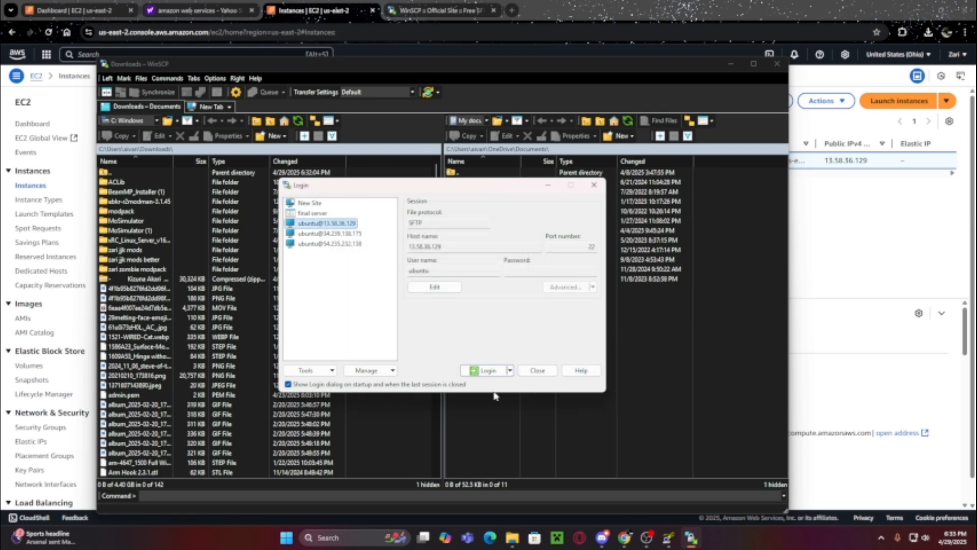
left_click(491, 370)
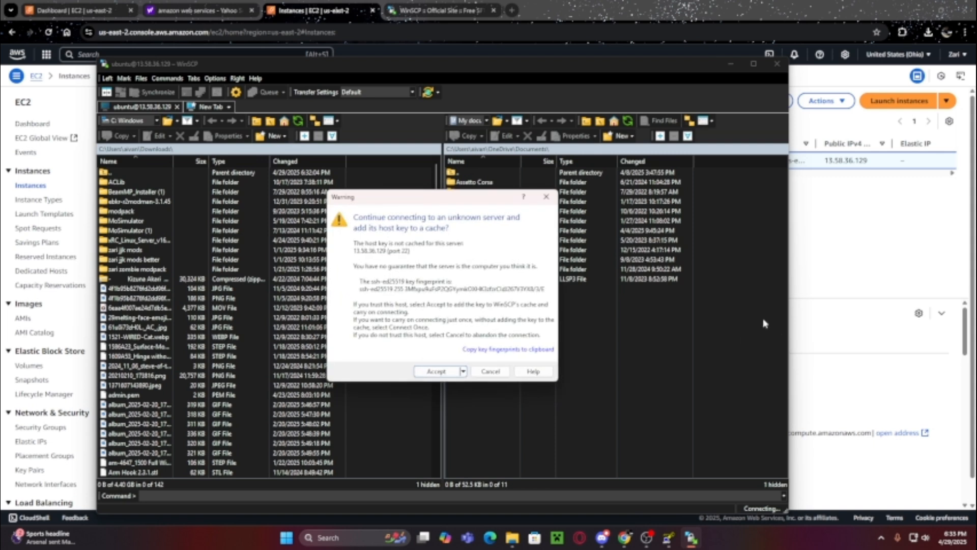
left_click(437, 371)
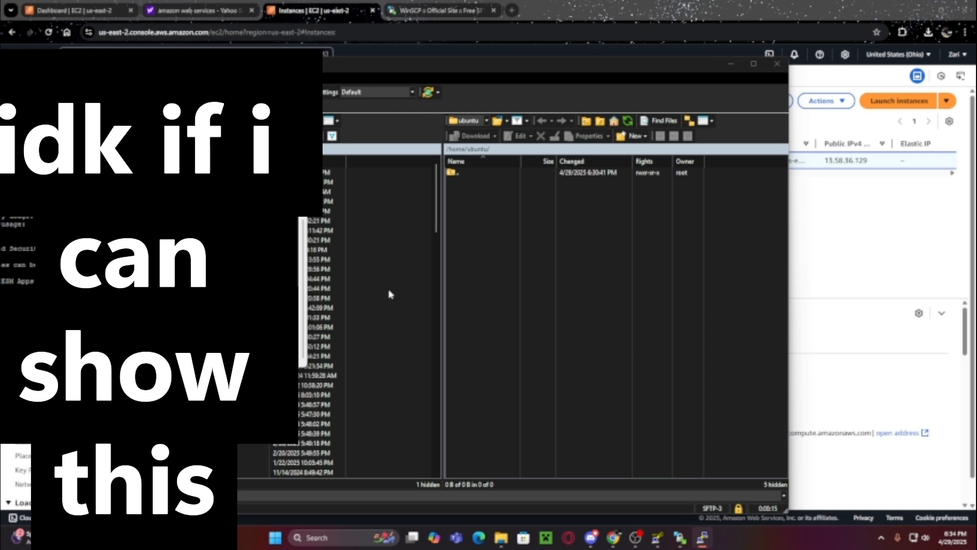
- Upload xRC_Linux_Server_v16.1f.zip from the local Downloads folder to the server's /home/ubuntu/
left_click_drag(140, 161, 195, 127)
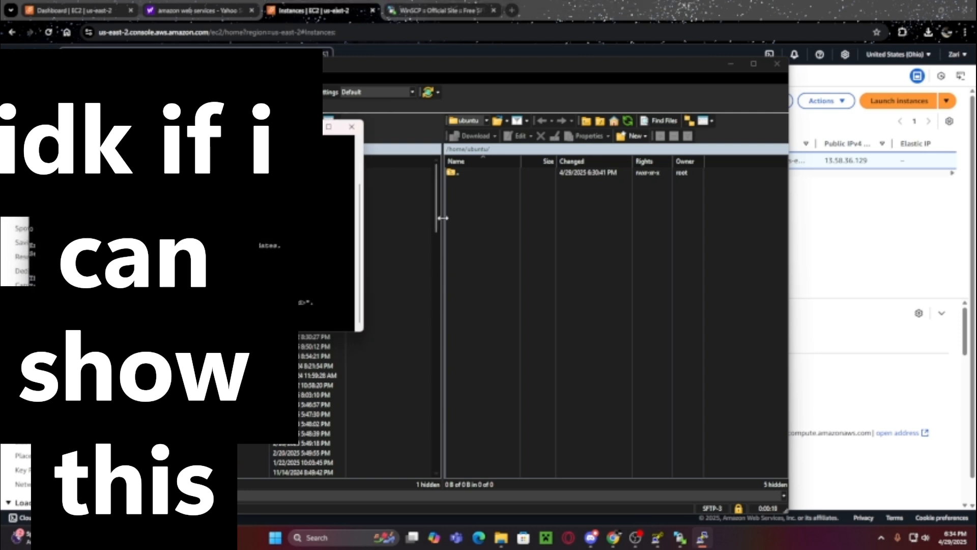
left_click_drag(436, 218, 447, 437)
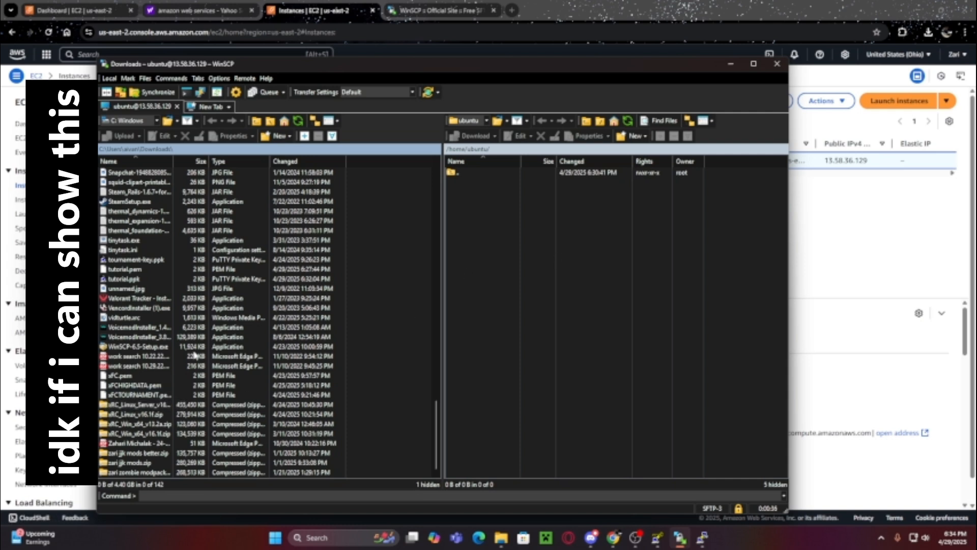
left_click(139, 405)
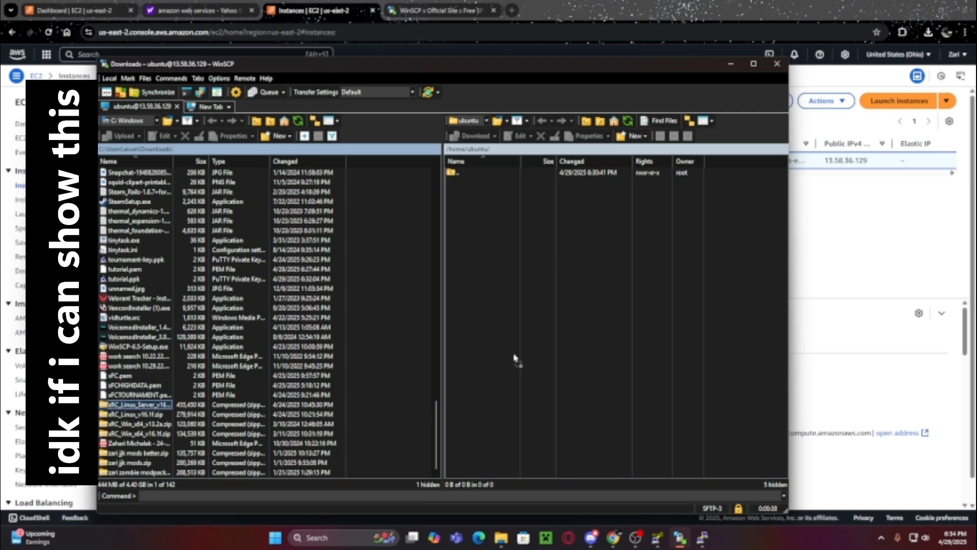
left_click_drag(661, 332, 676, 335)
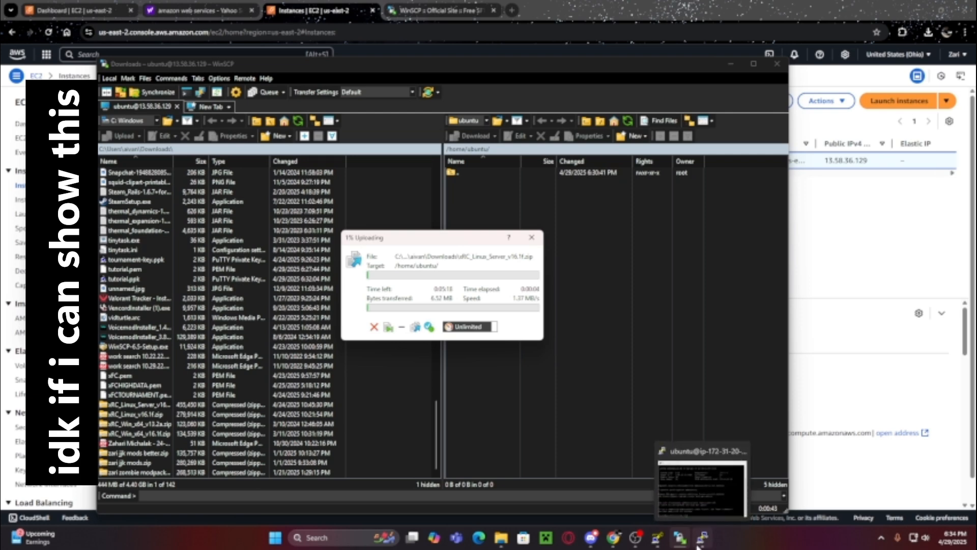
left_click(635, 537)
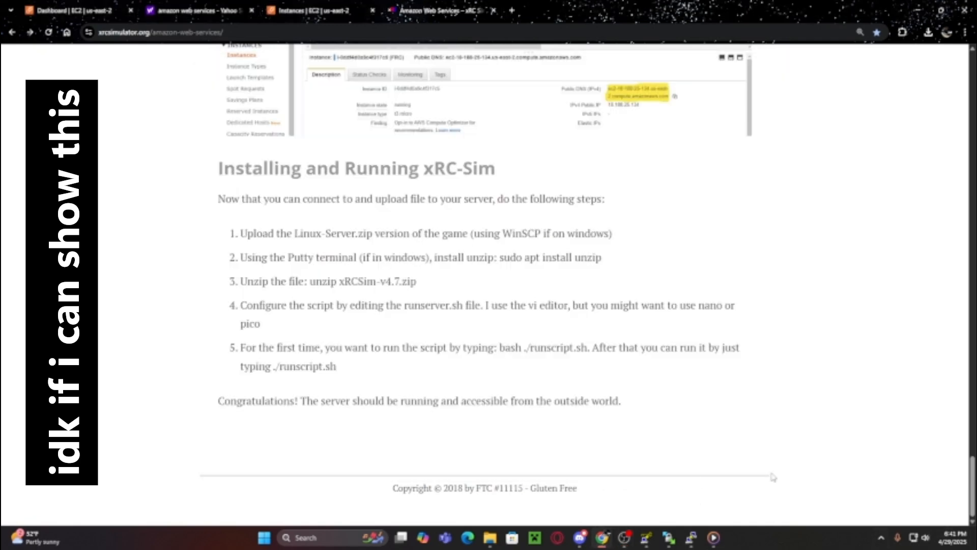
- Bring WinSCP in front of the Chrome guide to see the uploaded 444 MB server zip
left_click(669, 537)
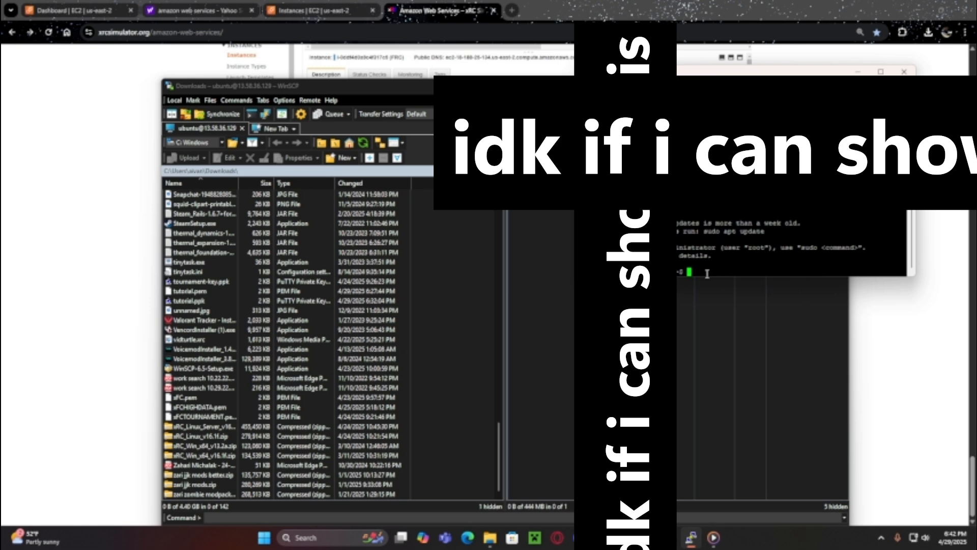
- Run a misordered 'sudo apt unzip install', then check the install command syntax in step 2 of the guide
type("sudo apt unzip install")
key("Return")
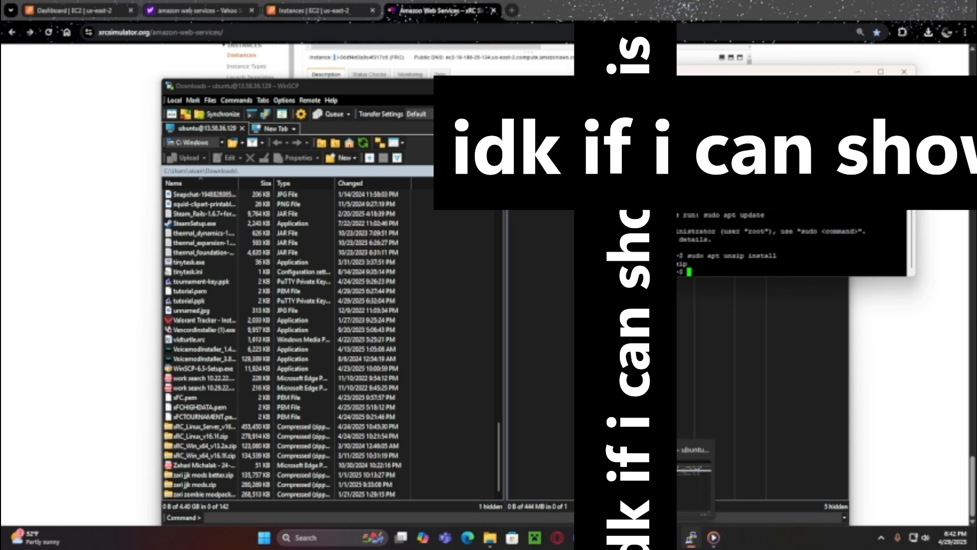
left_click(102, 209)
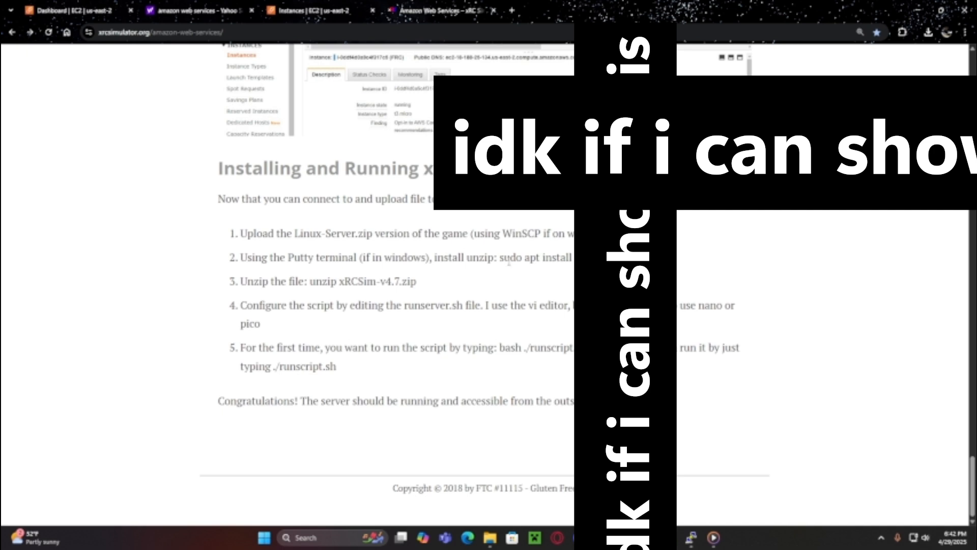
left_click_drag(502, 258, 564, 268)
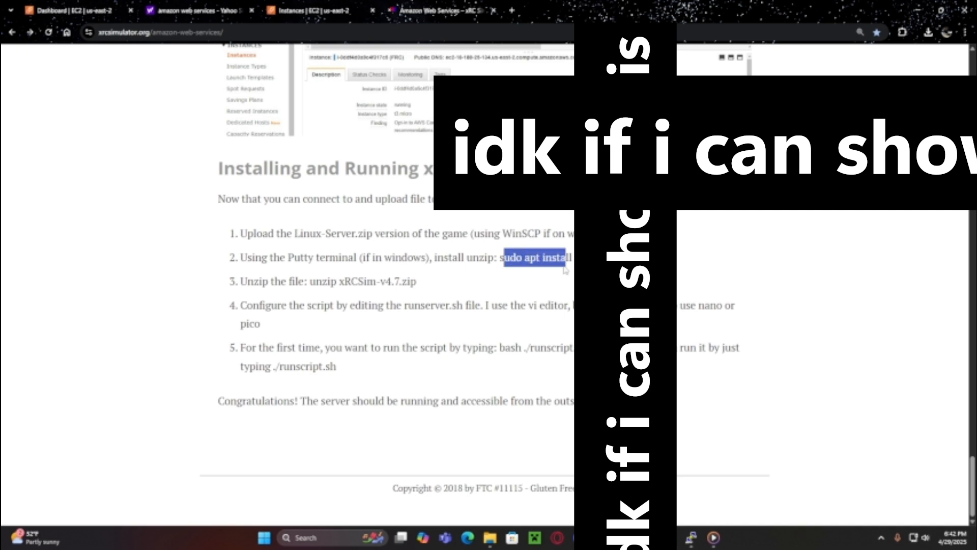
- Install unzip on the Ubuntu server with 'sudo apt install unzip'
left_click(690, 543)
type("sudo apt")
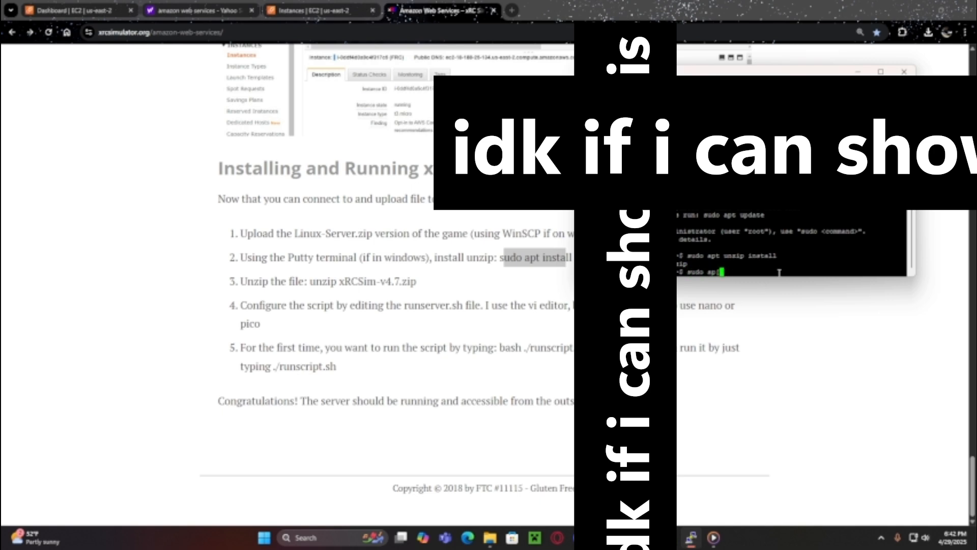
key("BackSpace")
key("BackSpace")
type("pt install unzip")
key("Return")
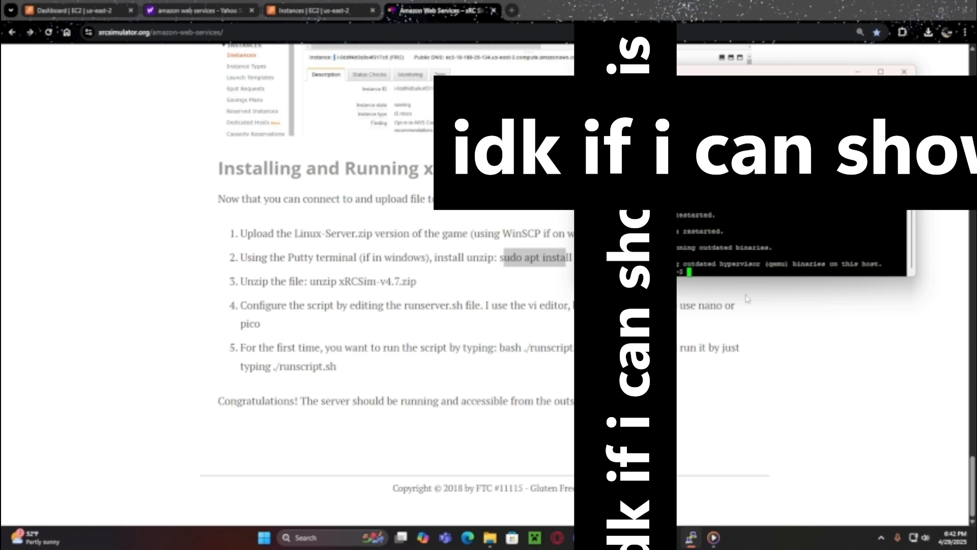
- Start an 'unzip' command line in the terminal and reposition the window
type("unzip")
left_click(669, 537)
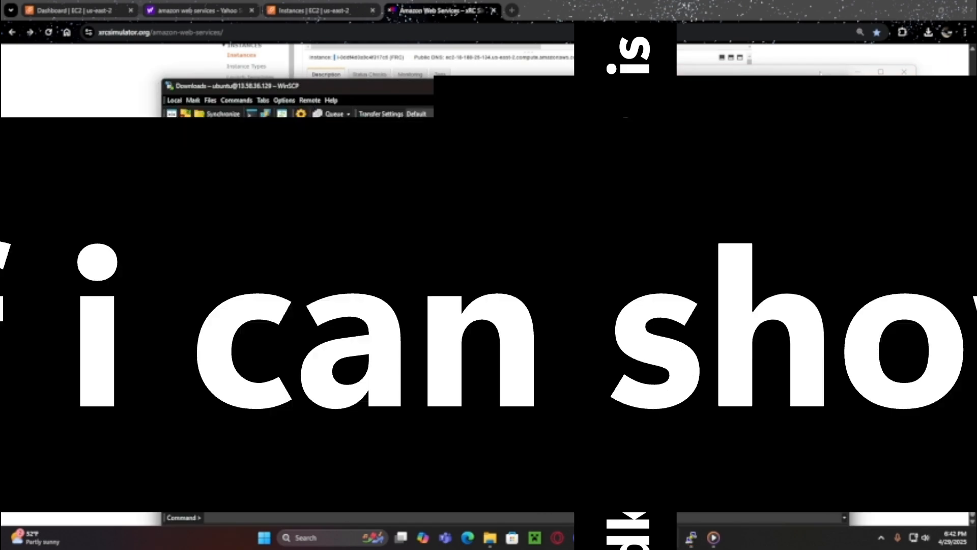
left_click_drag(662, 72, 697, 133)
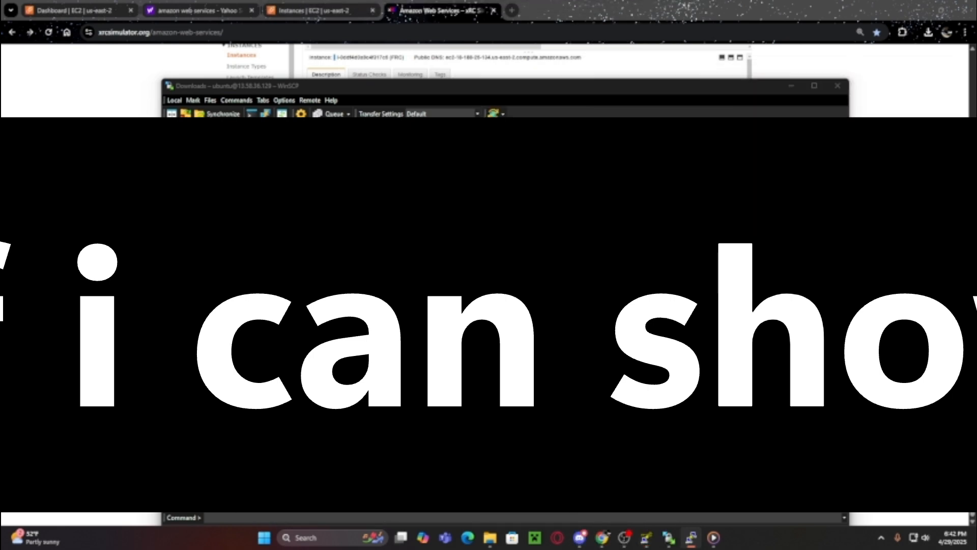
- Extract xRC_Linux_Server_v16.1f.zip on the server with 'unzip xRC_Linux_Server_v16.1f.zip'
type("xRC_LINUX")
key("BackSpace")
key("BackSpace")
key("BackSpace")
key("BackSpace")
type("inux_Serv")
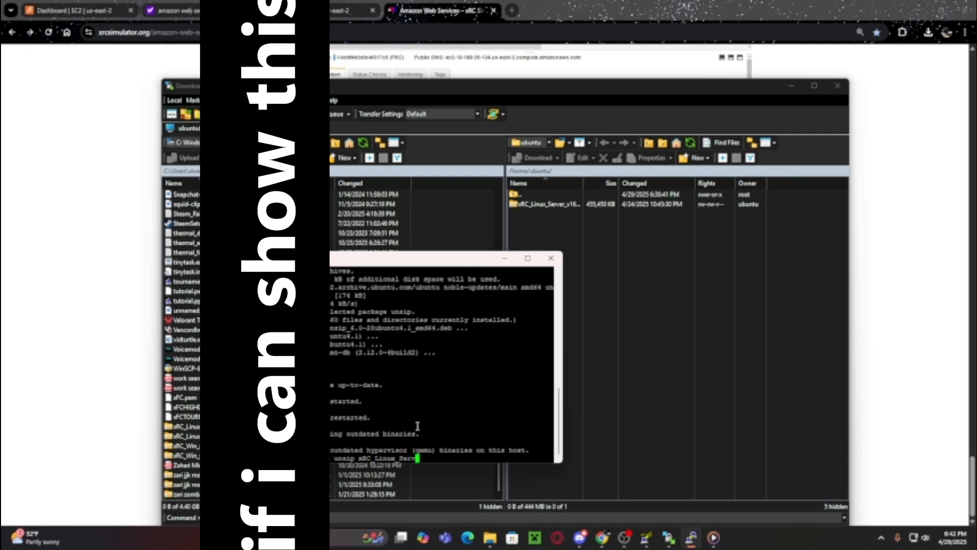
type("er_v16.1f.zip")
key("Return")
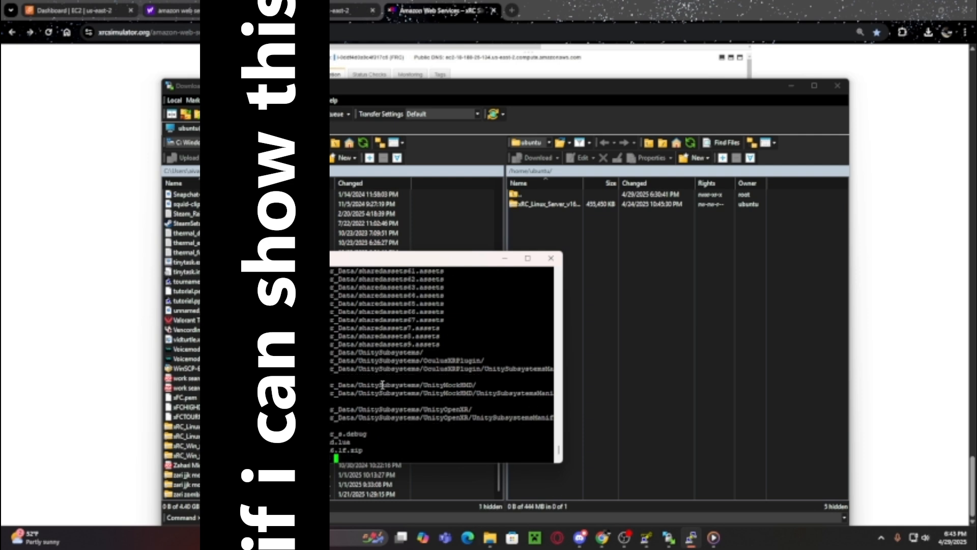
left_click_drag(346, 260, 316, 225)
left_click(343, 538)
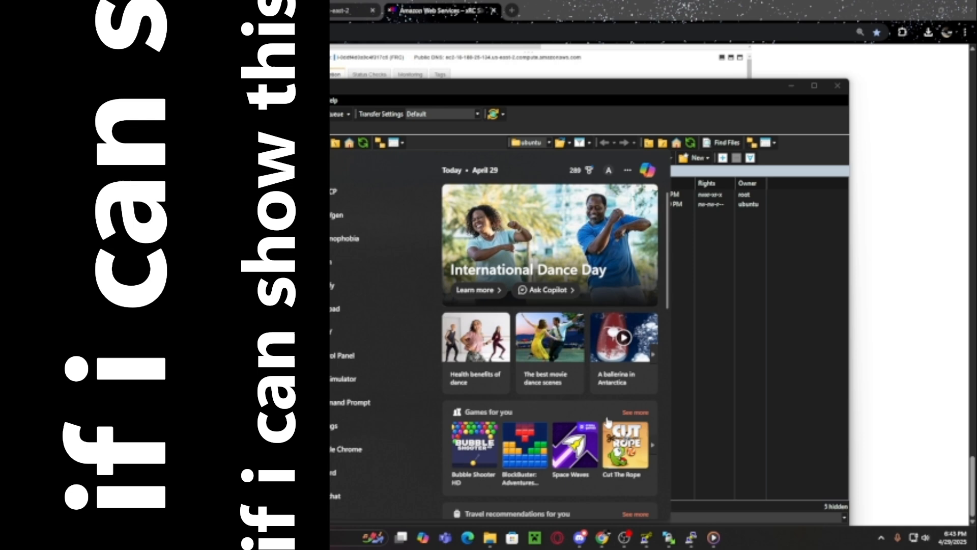
- Copy the xRC launch script (Port 11115, game=19) from Notepad and run it in PuTTY
type("note")
left_click(523, 293)
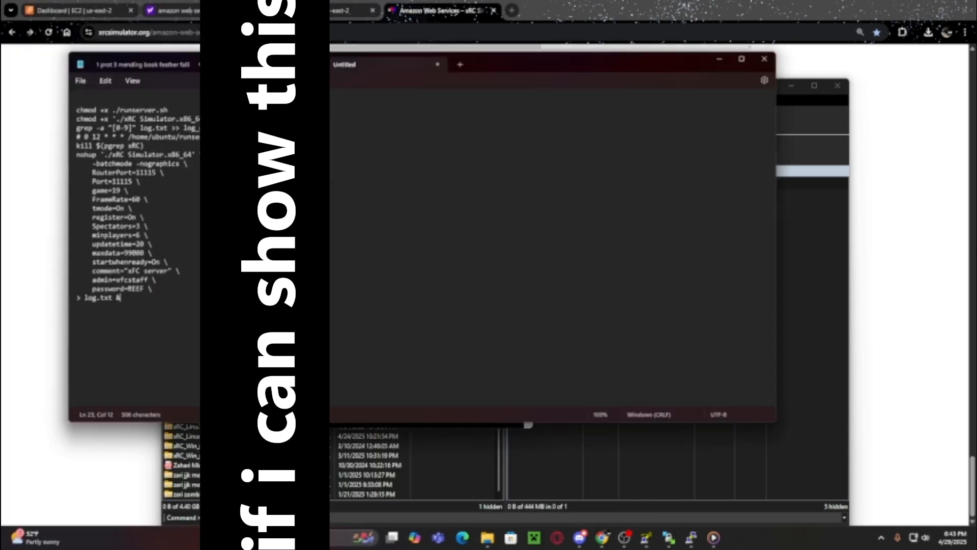
left_click_drag(491, 65, 838, 198)
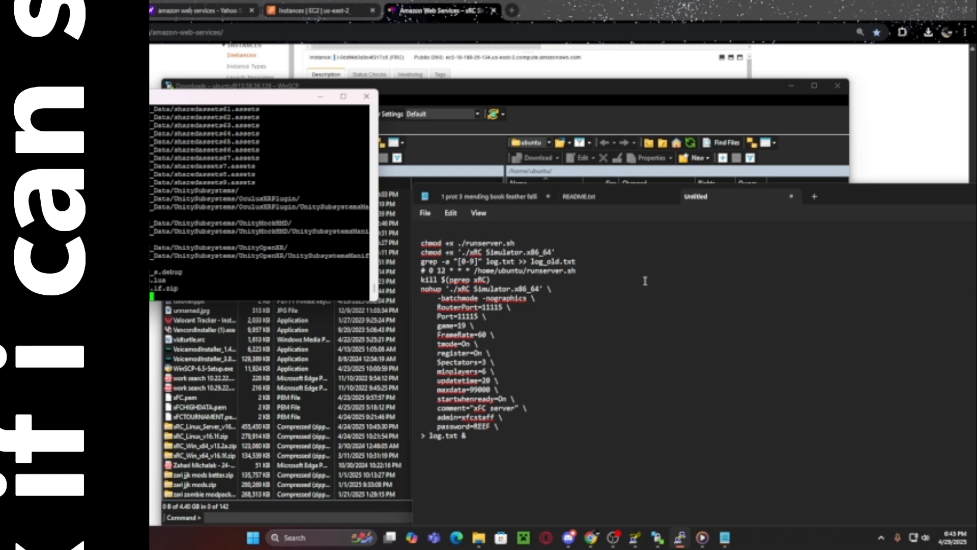
left_click_drag(484, 444, 421, 242)
key("ctrl+c")
left_click(497, 456)
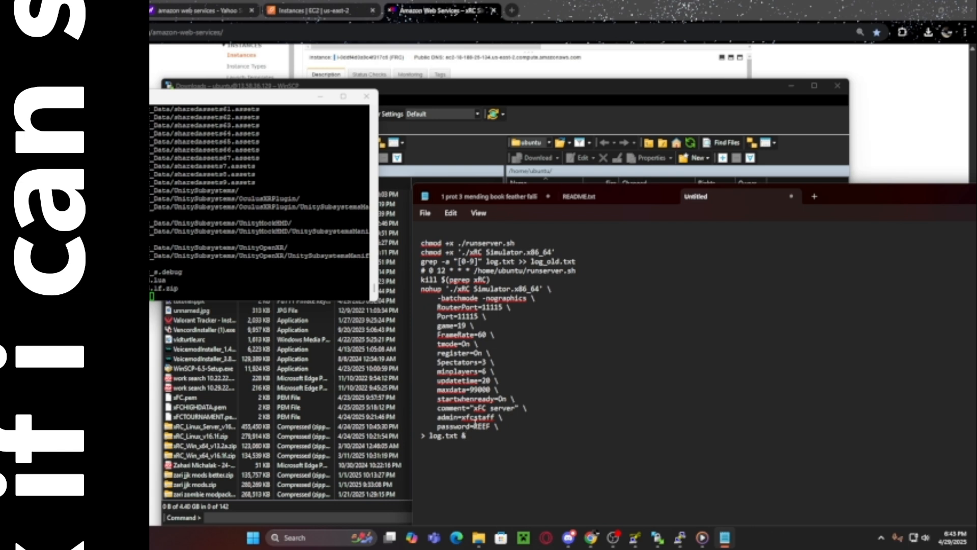
left_click_drag(466, 437, 417, 242)
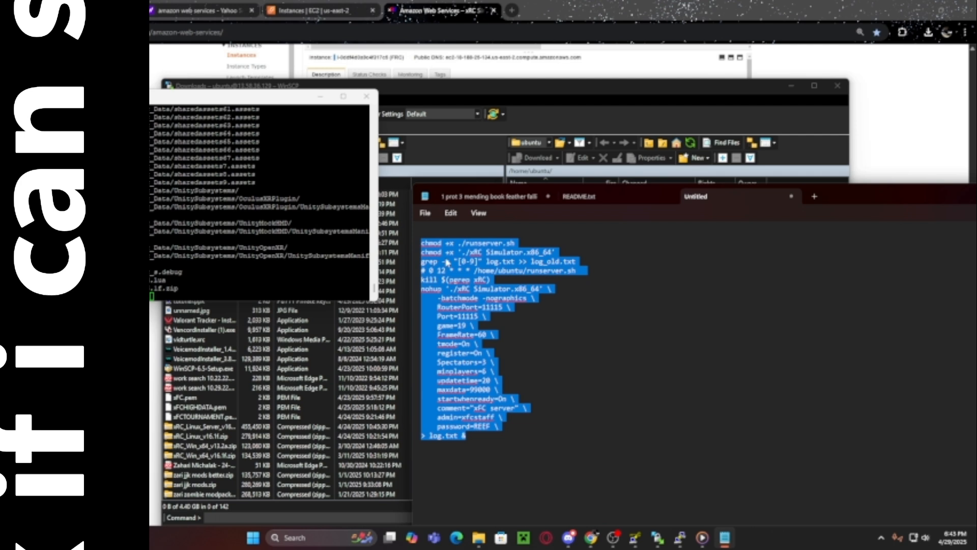
right_click(164, 295)
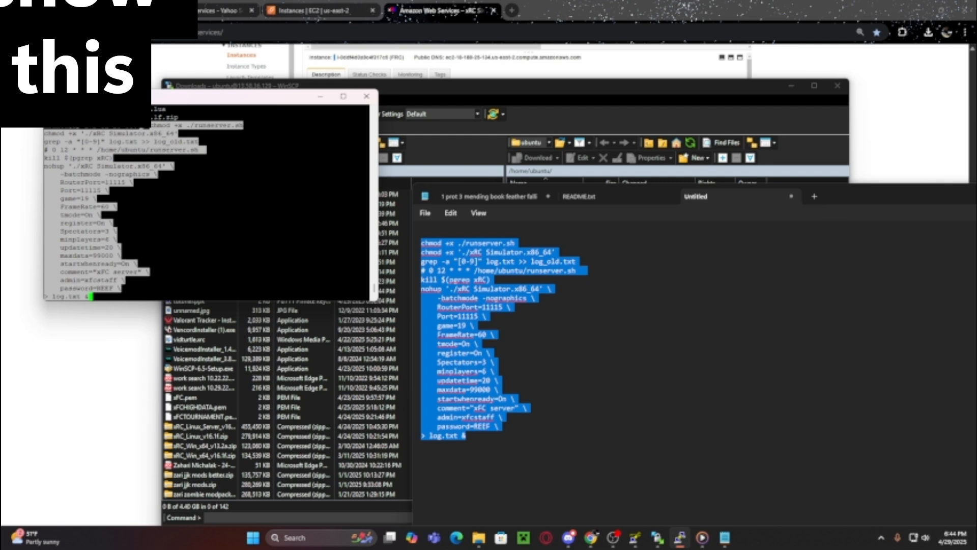
key("Return")
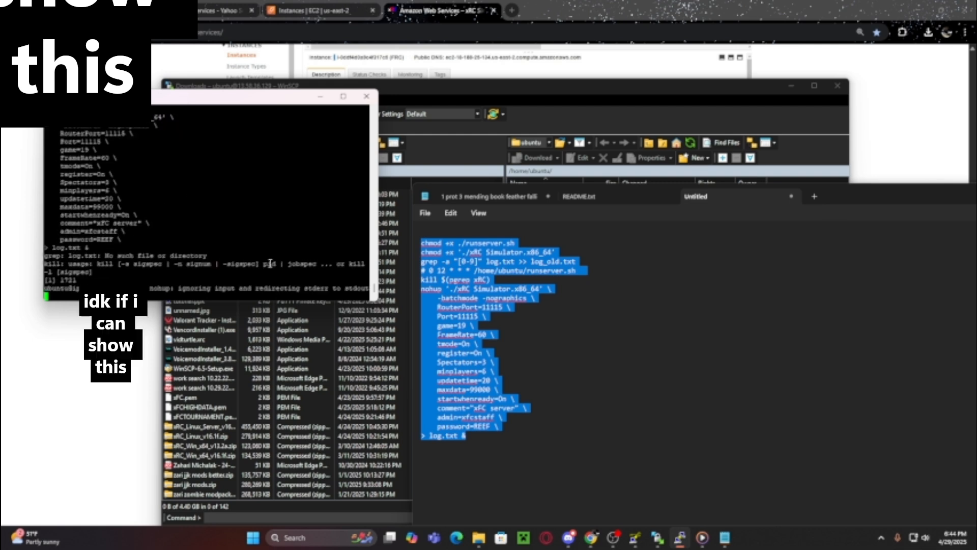
- Review the running server's terminal output and launch the xRC Simulator client from Windows Search
left_click_drag(48, 264, 224, 255)
left_click(245, 234)
left_click(311, 539)
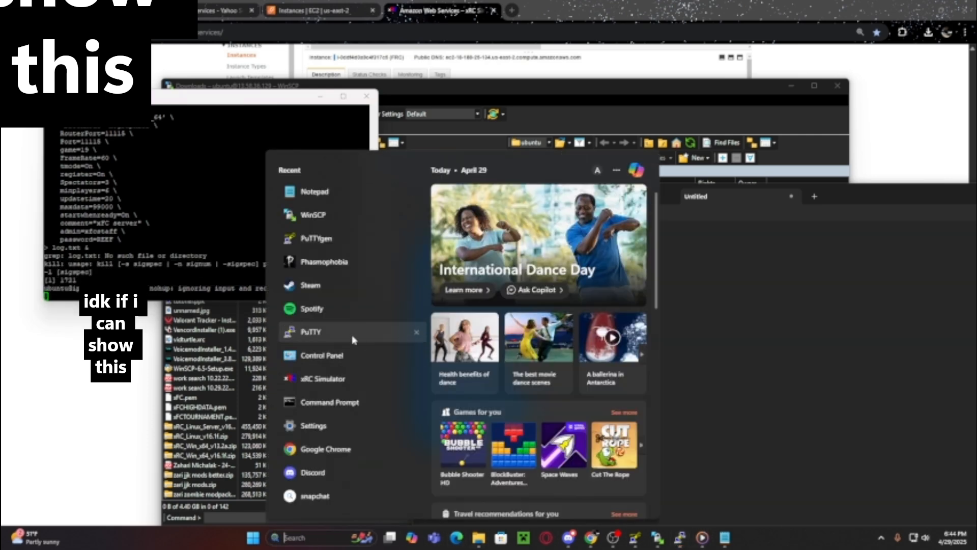
left_click(938, 305)
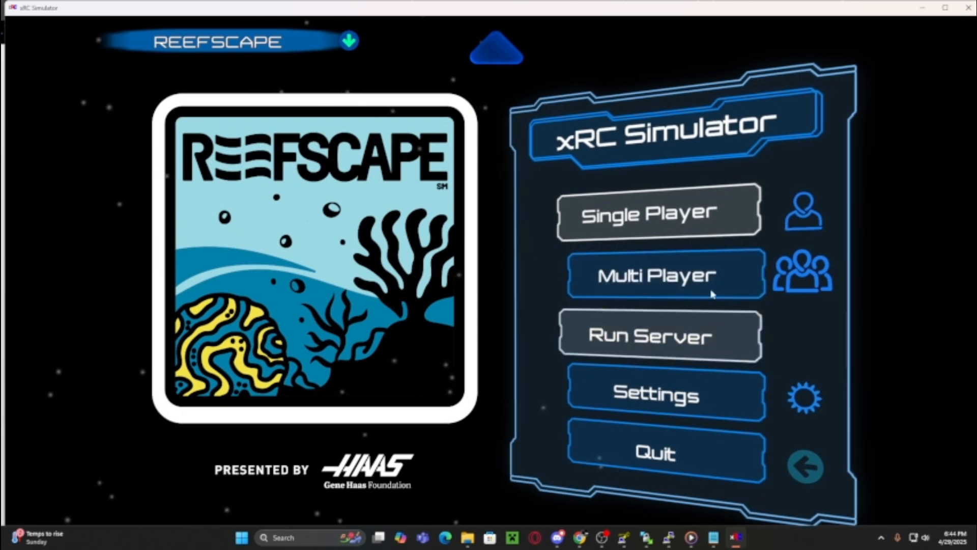
- Enter Multi Player and list registered servers, showing 13.58.36.129 running REEFSCAPE
left_click(662, 277)
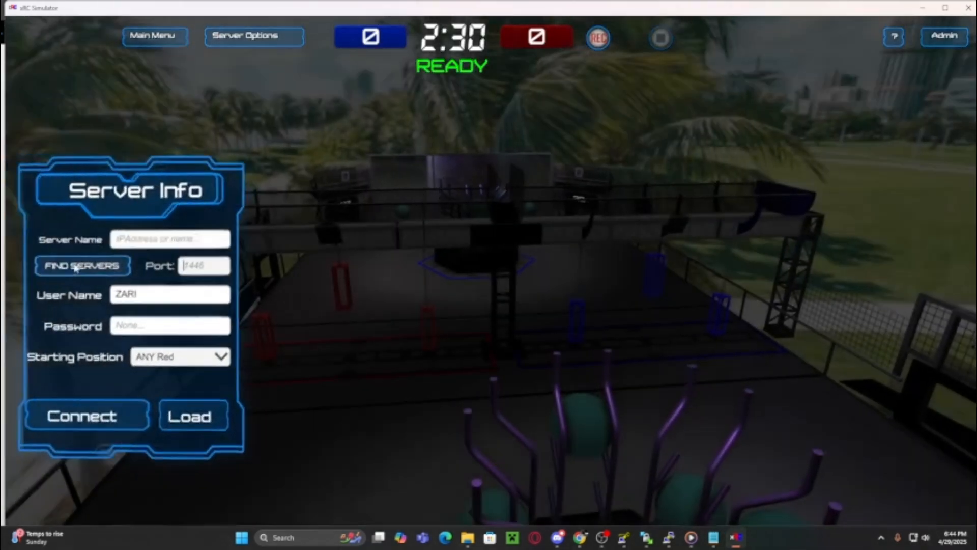
left_click(76, 266)
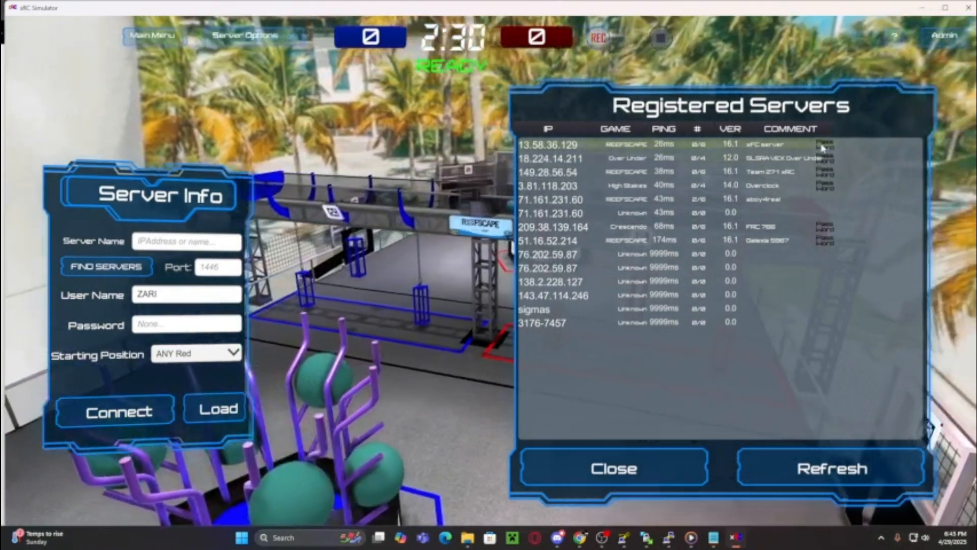
- Join the 13.58.36.129 server using the server password, then drive the robot forward
left_click(823, 148)
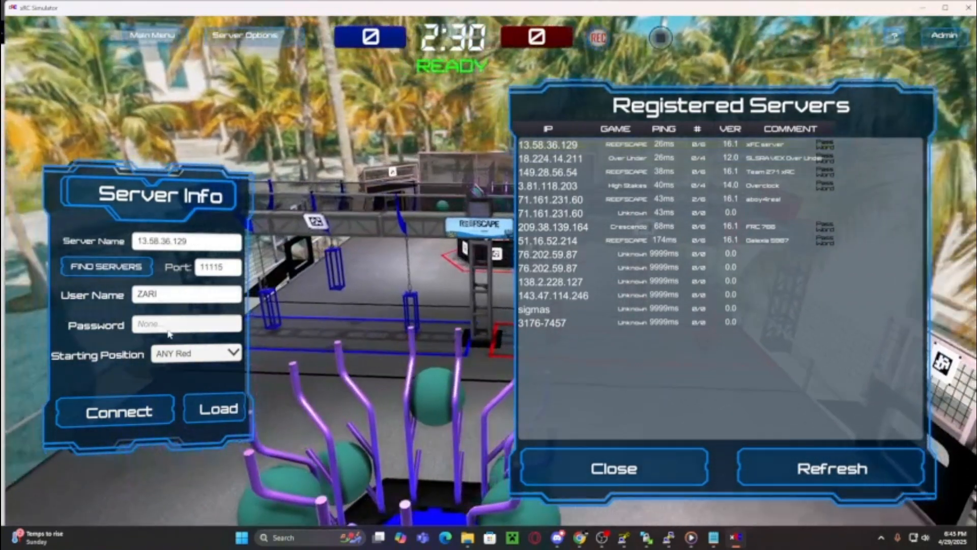
left_click(170, 329)
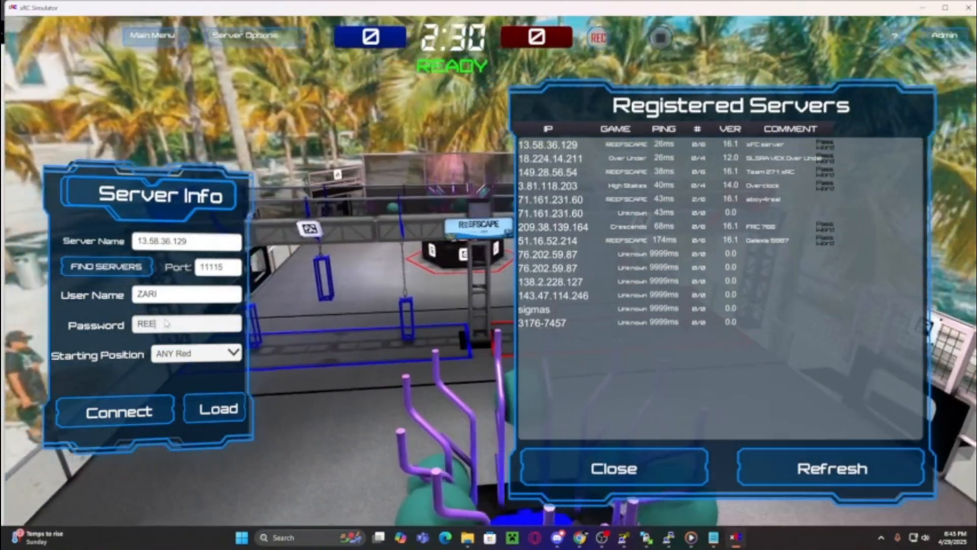
type("REEF")
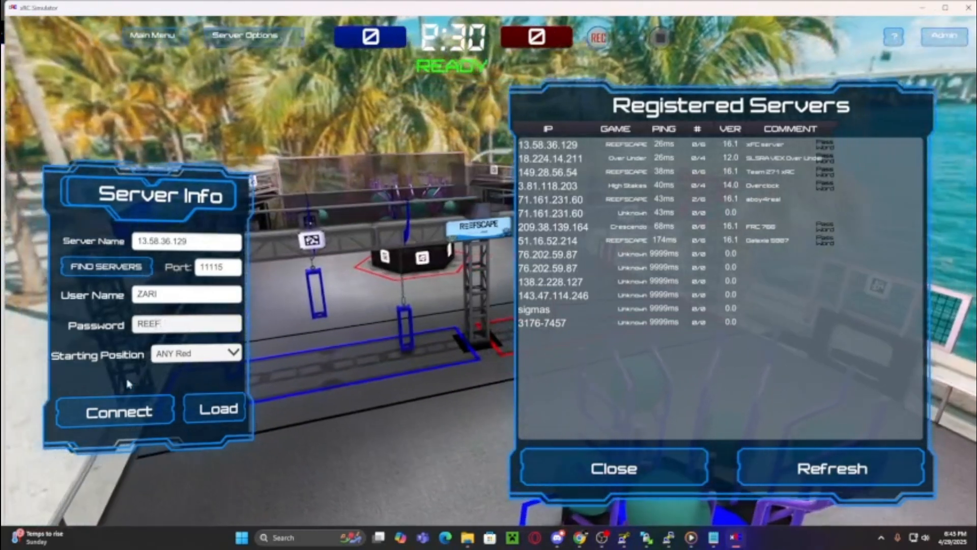
left_click(122, 411)
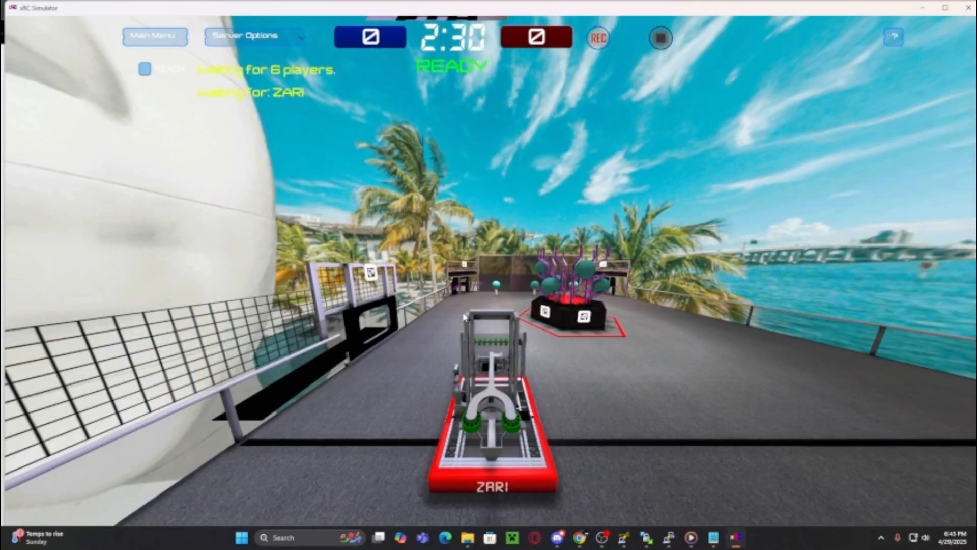
key("w")
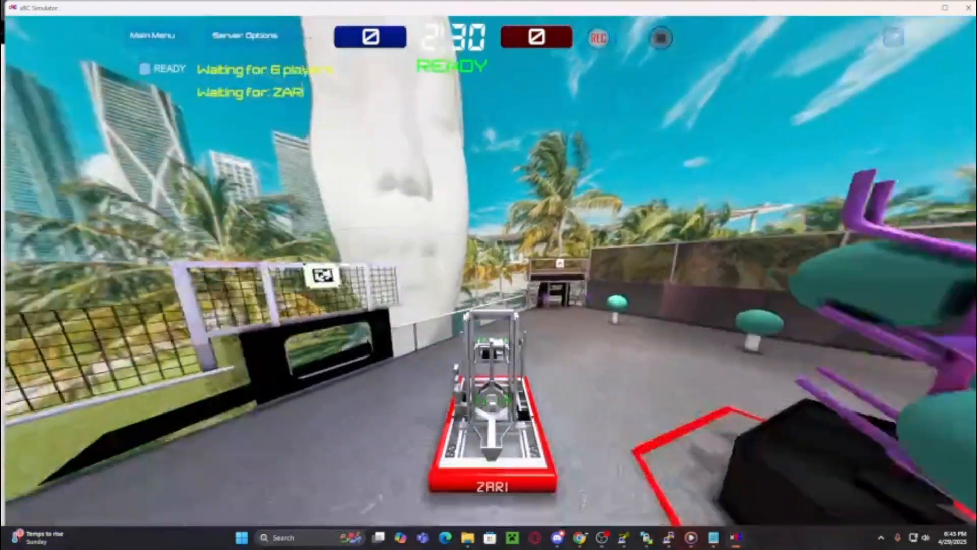